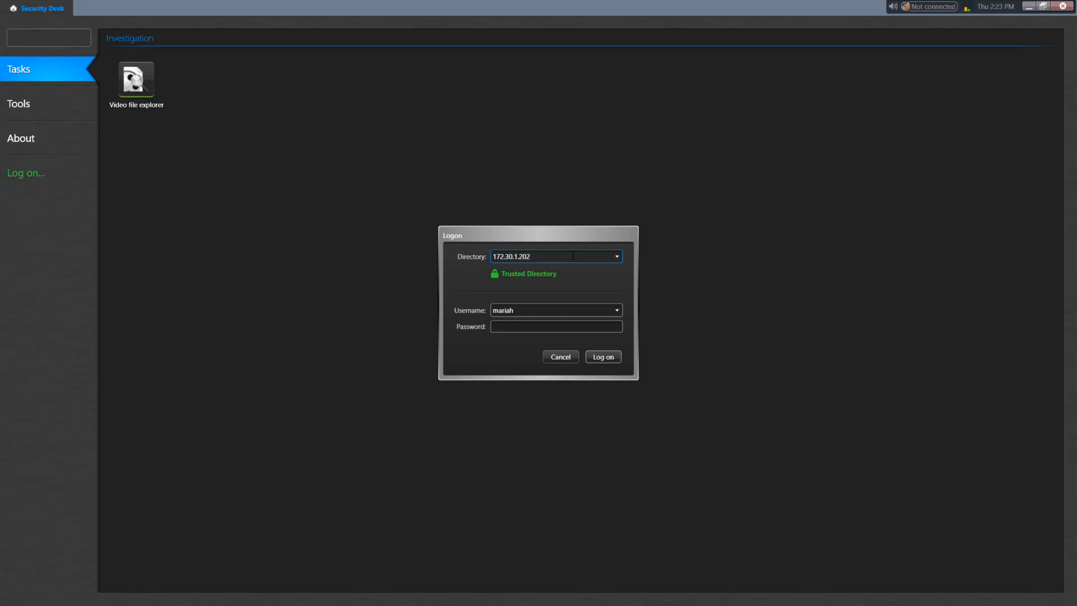
Step: Enter the account password for the trusted directory and log on to Security Desk
click(530, 309)
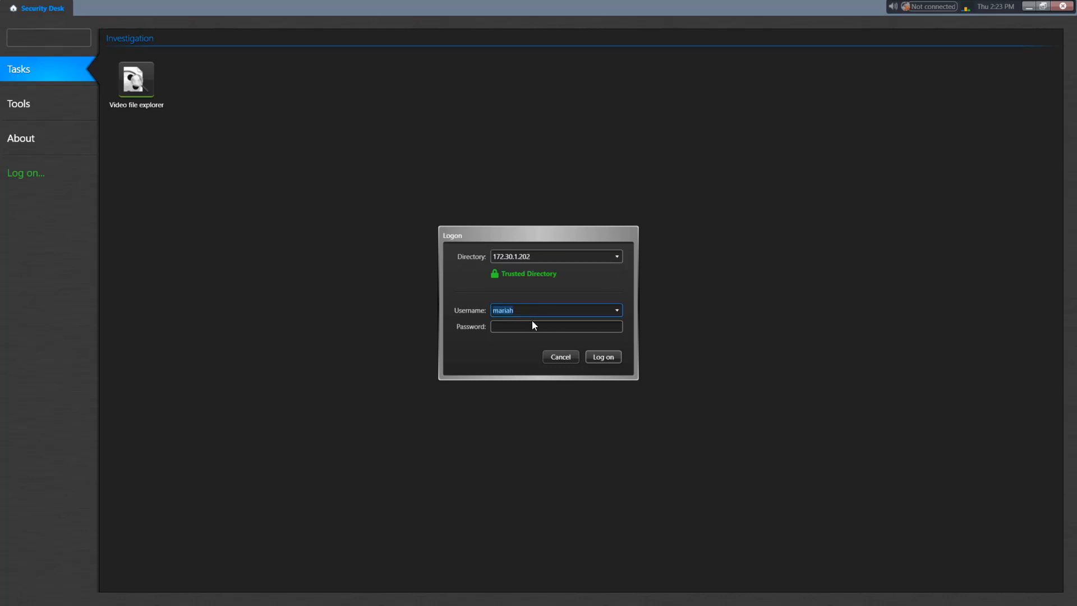
click(528, 326)
click(528, 326)
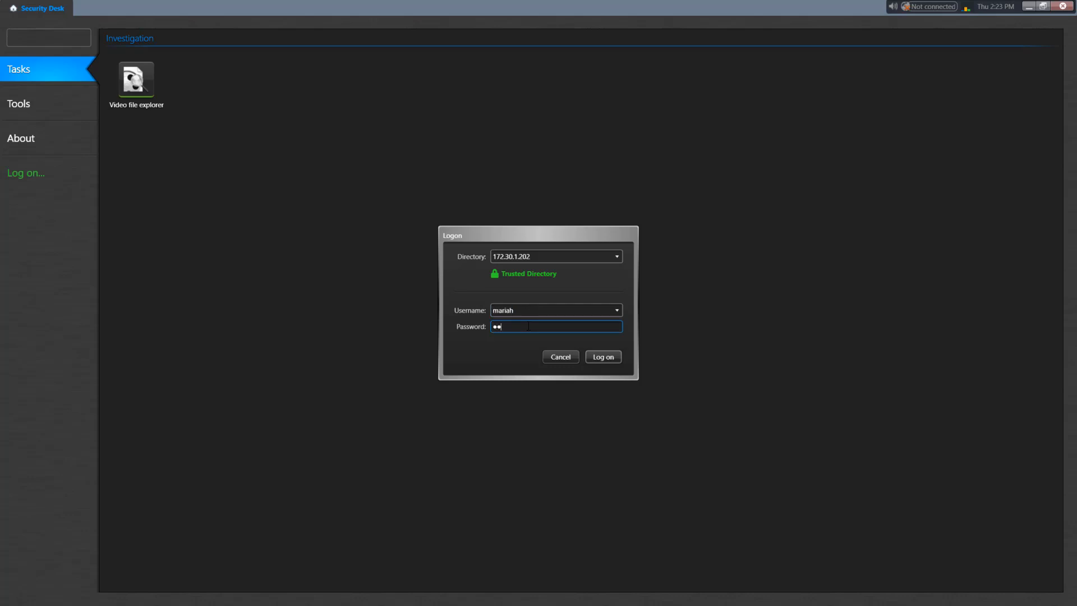
text(••••••••)
click(603, 357)
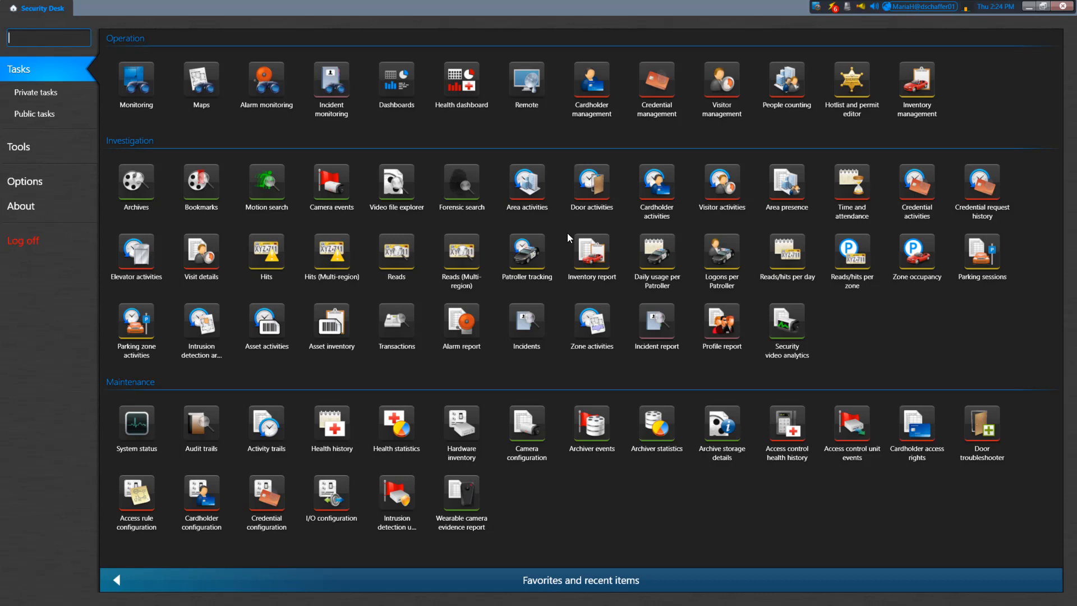
Step: Look over the favorites and recent items page and return to browsing all tasks
click(485, 583)
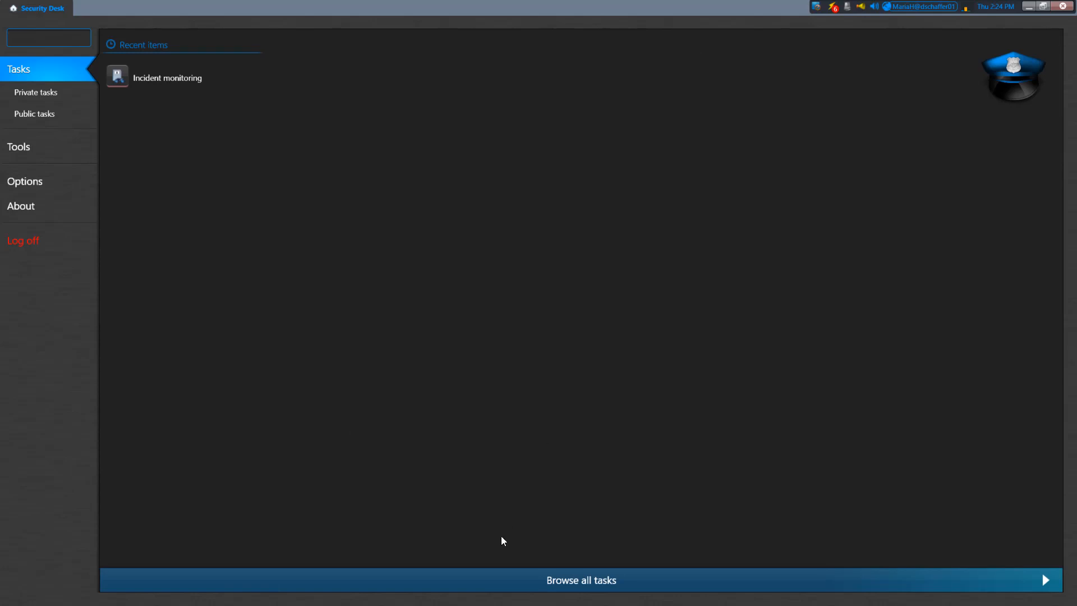
click(470, 587)
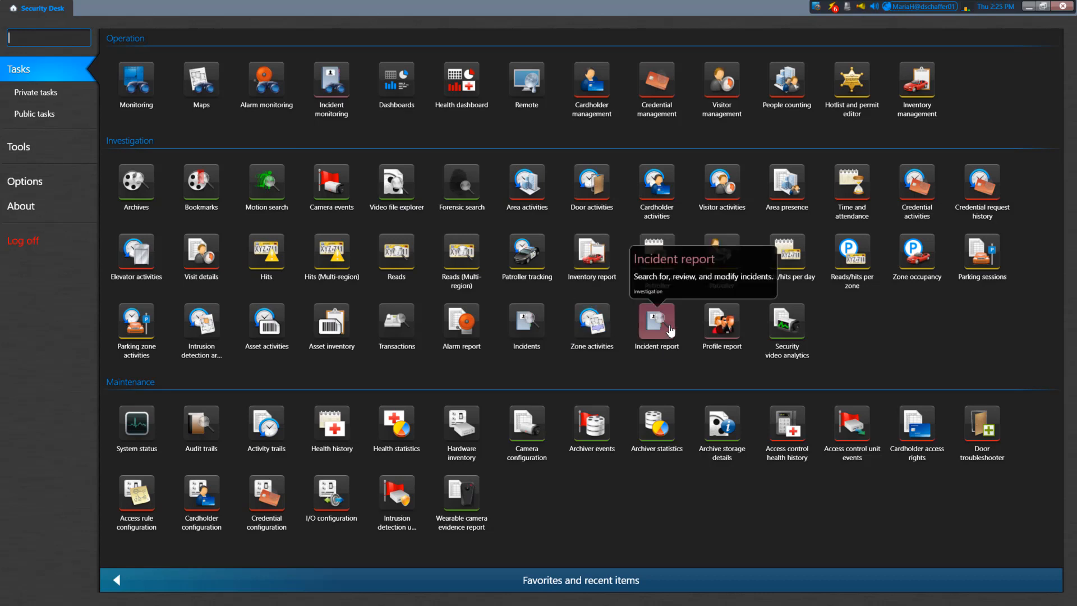
click(740, 331)
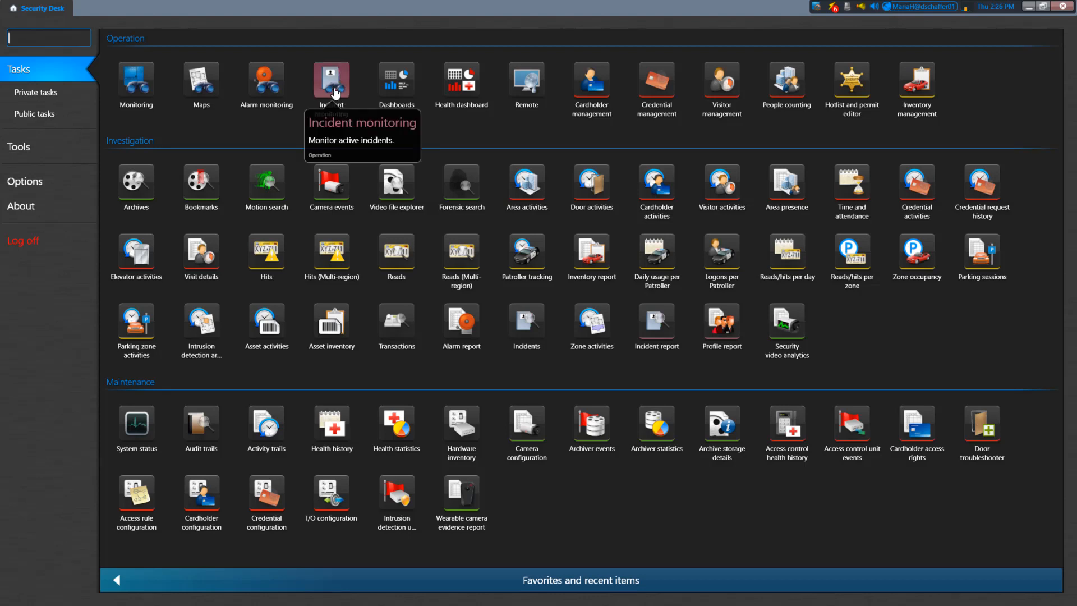
Step: Open the Incident monitoring task and select the Glass Damaged (62) incident on the Base map
click(334, 87)
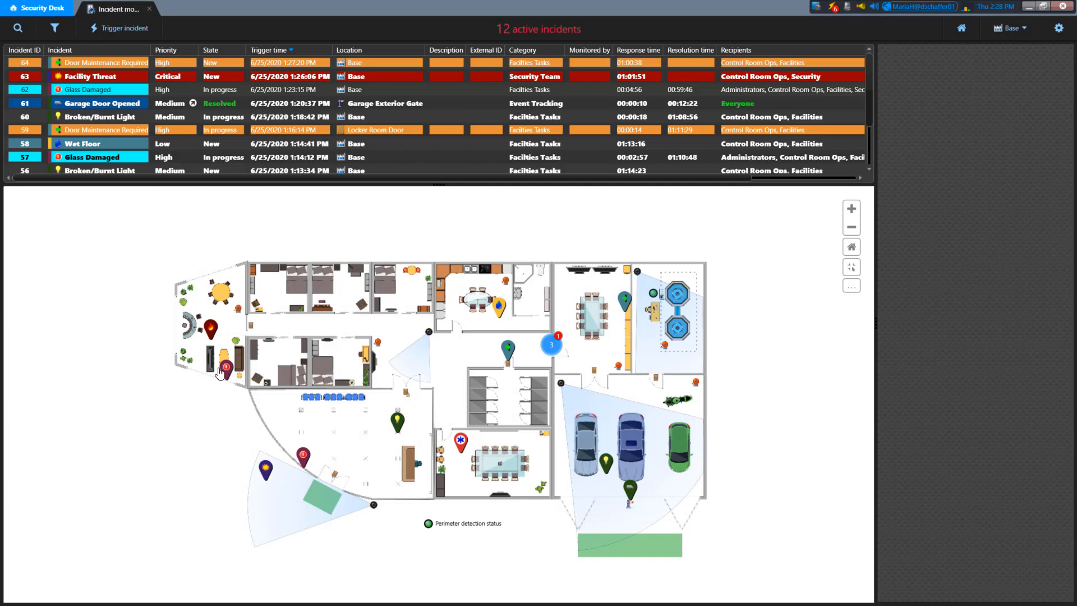
mouse_move(220, 370)
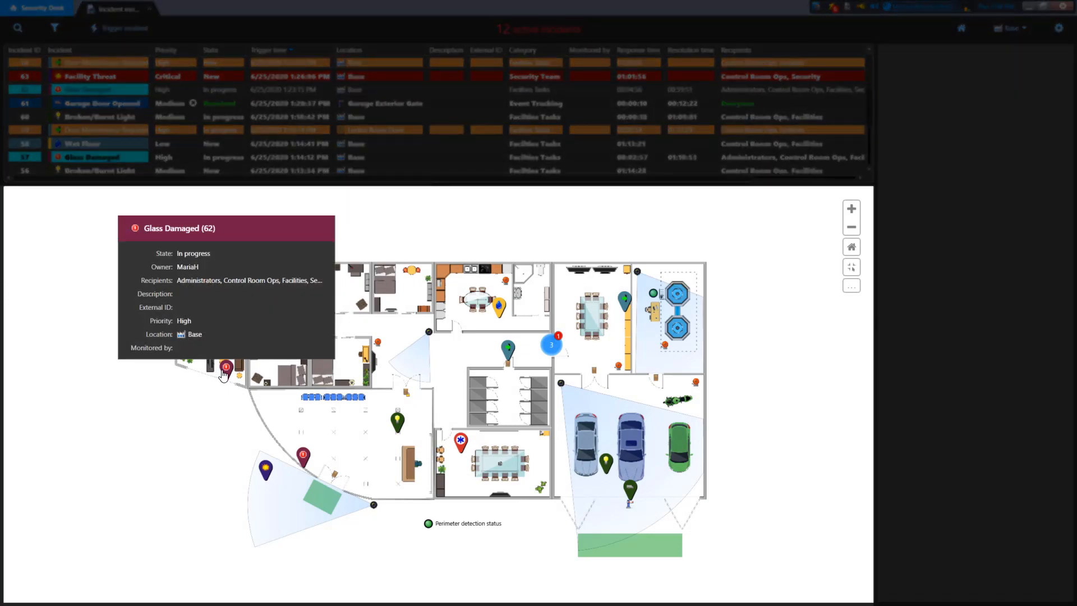
click(225, 370)
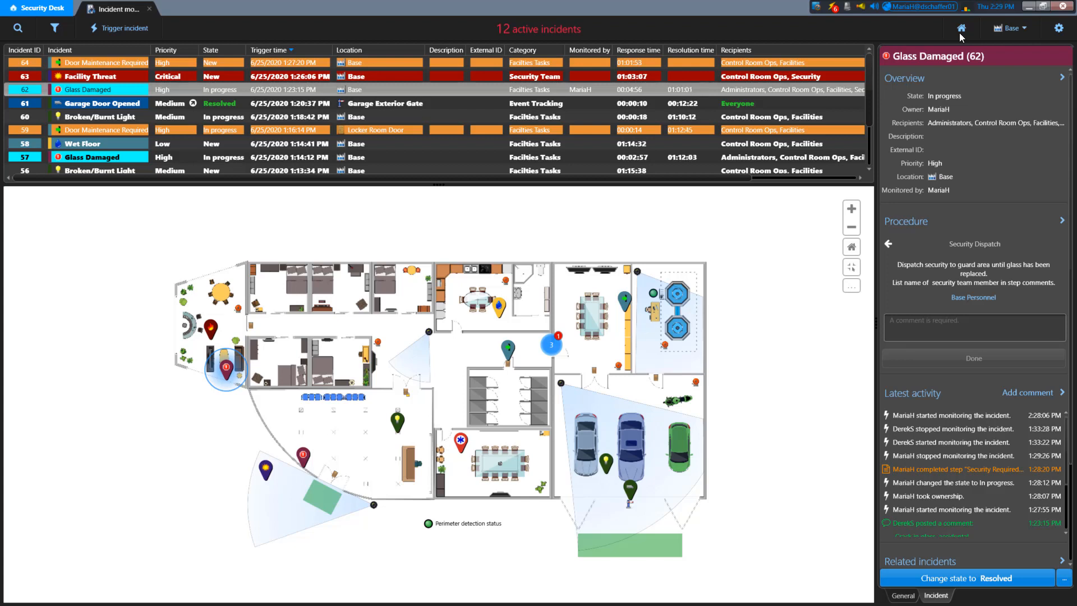
Step: Examine the list of available maps for the facility and the incident notifications
click(1026, 29)
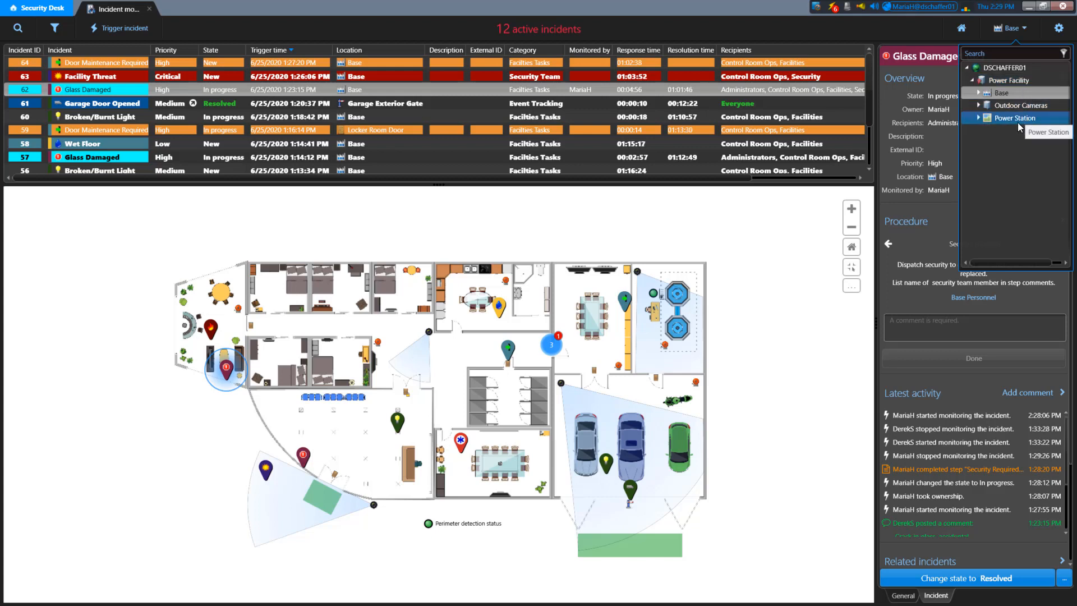
click(901, 26)
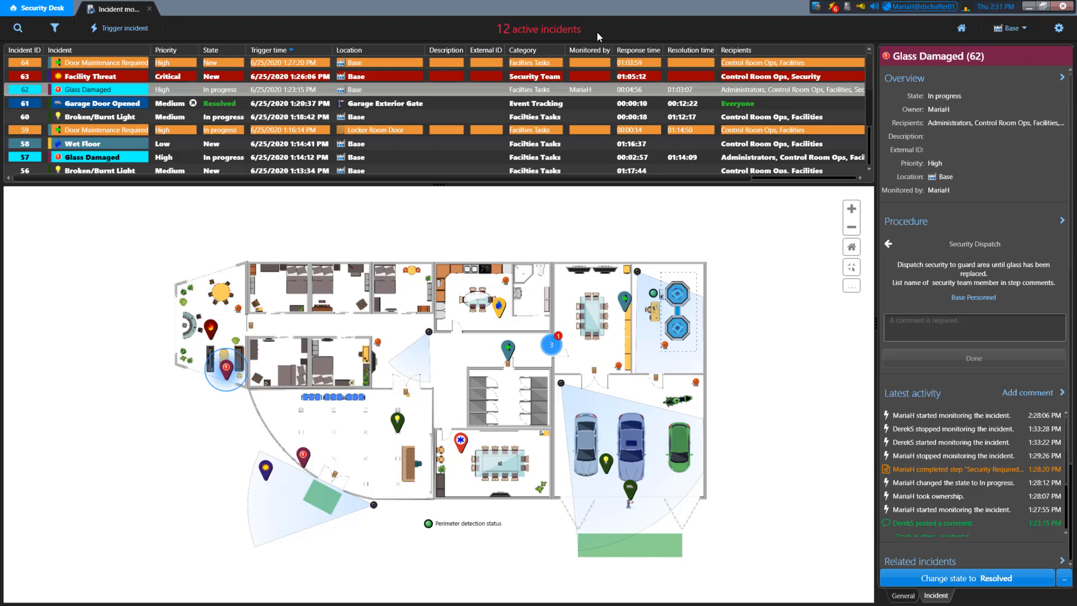
click(834, 10)
Step: In the visual options, set the Incidents notification tray item to Show and save the change
click(59, 10)
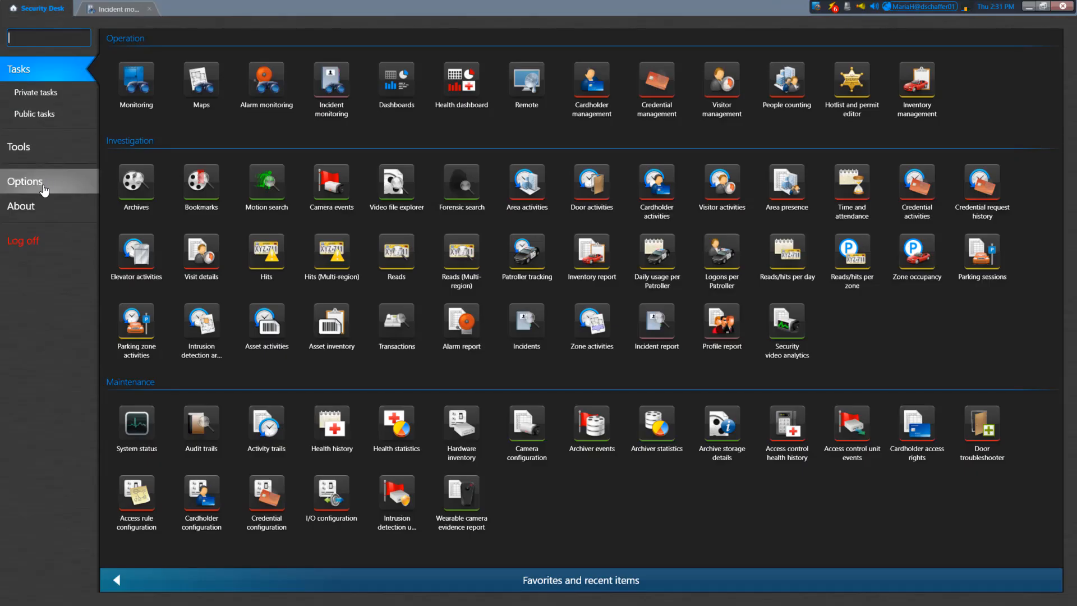
click(43, 187)
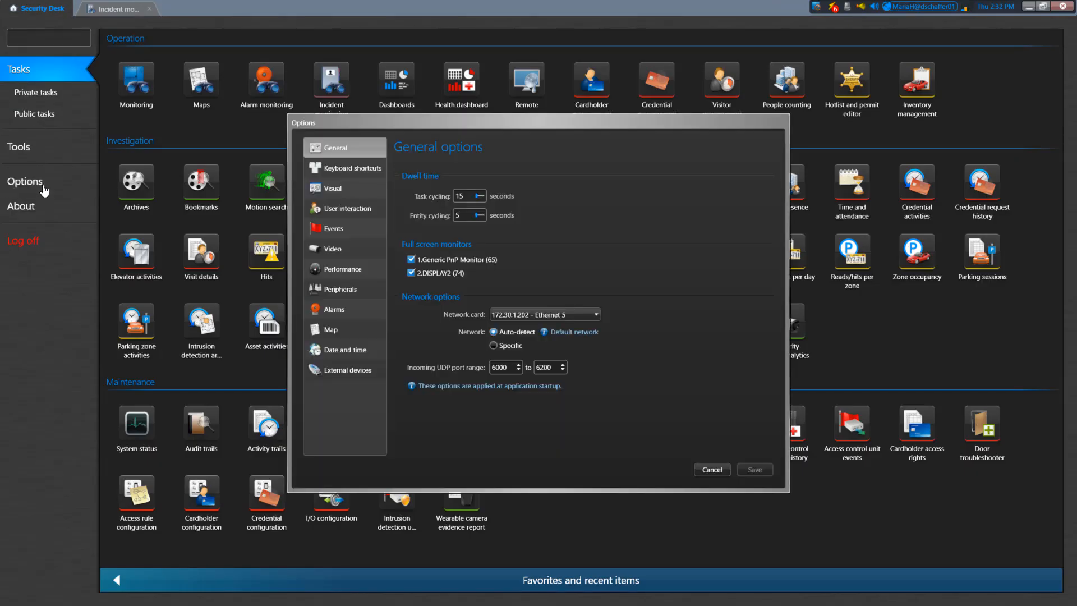
click(356, 189)
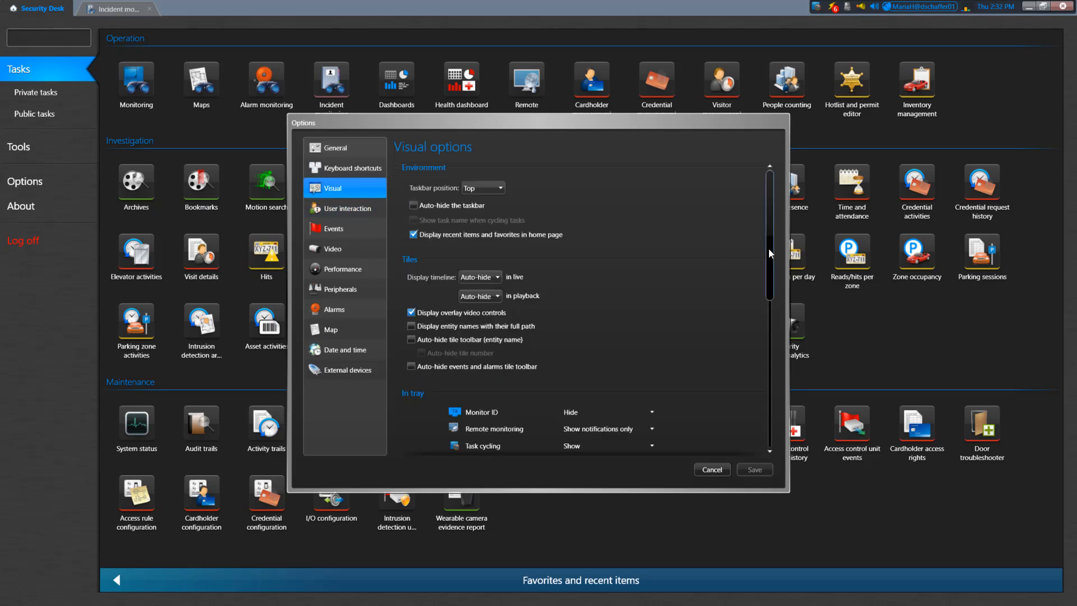
drag(768, 248, 768, 383)
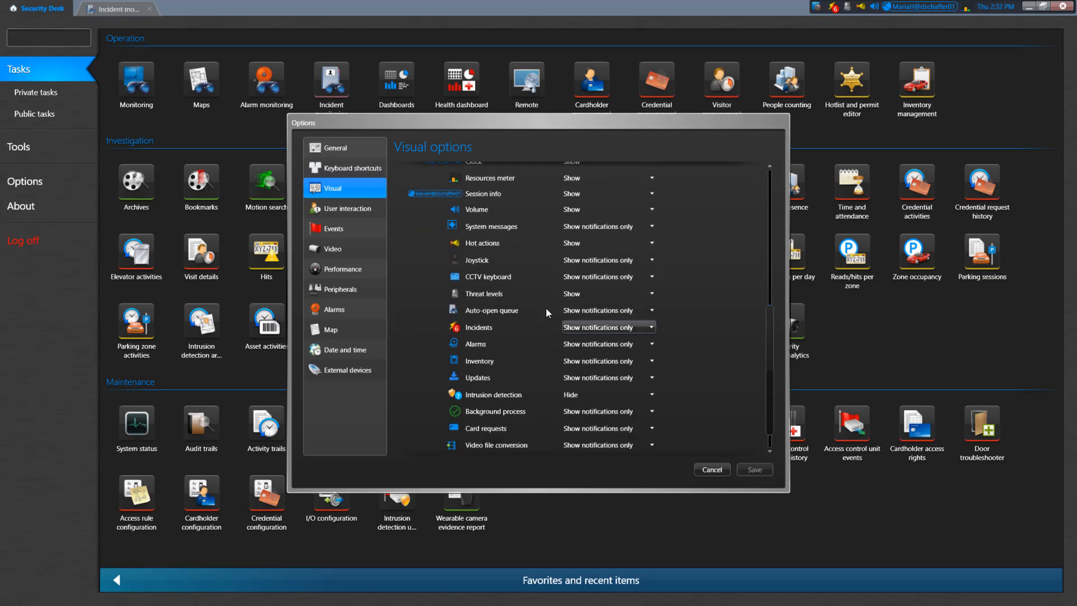
click(654, 330)
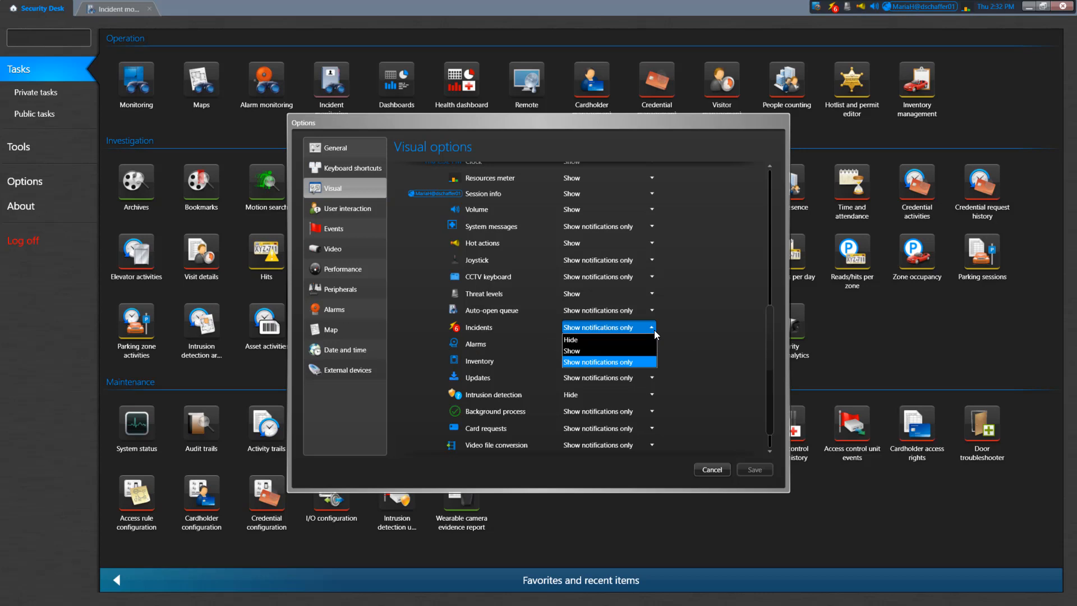
click(584, 349)
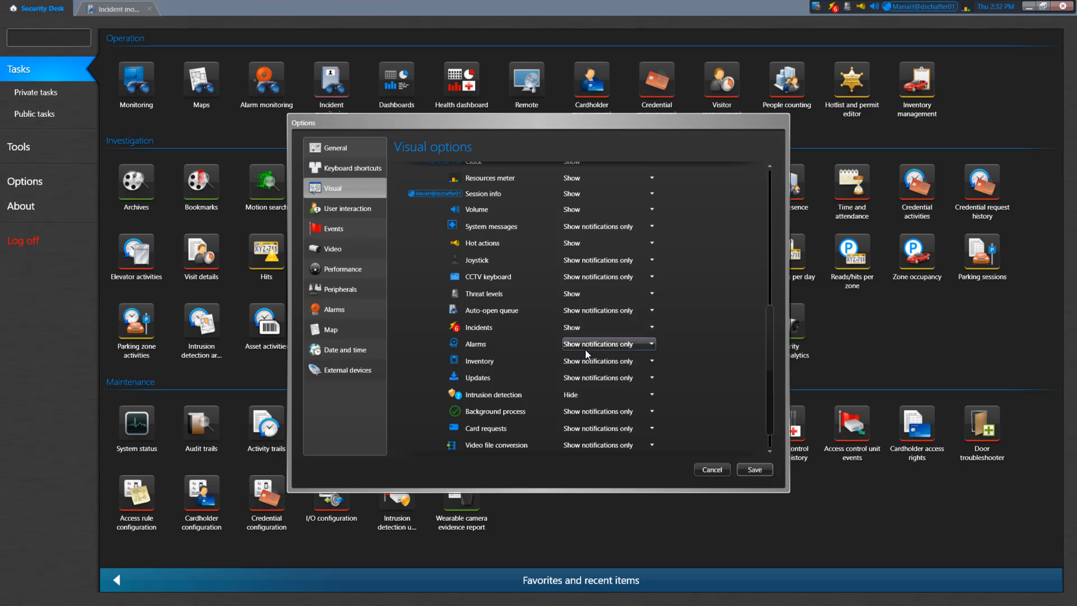
click(762, 469)
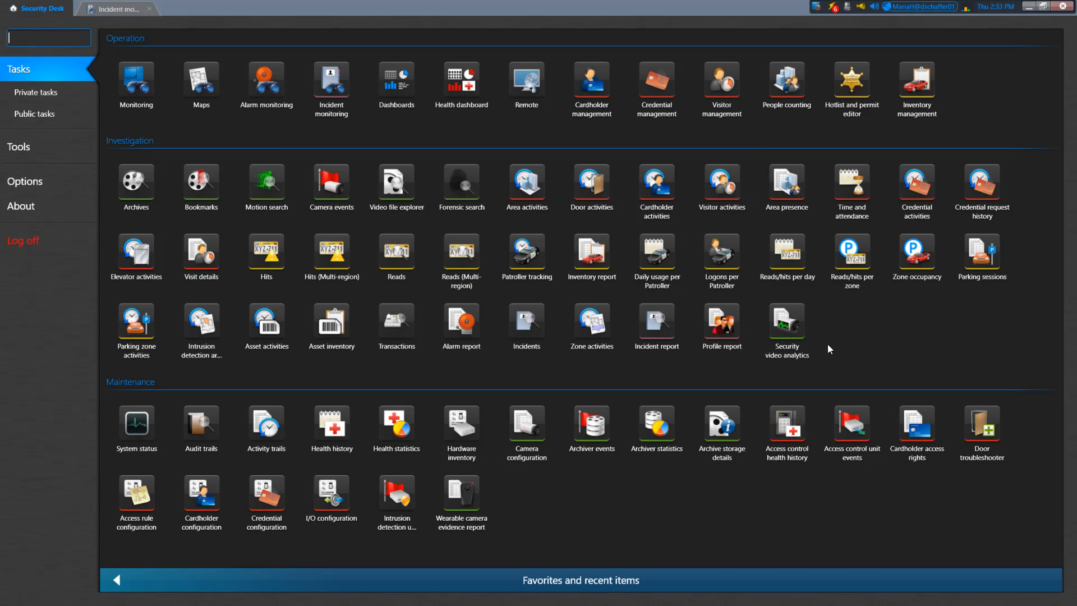
Step: Open the Wet Floor (58) incident in Incident monitoring from the incident notifications
click(835, 9)
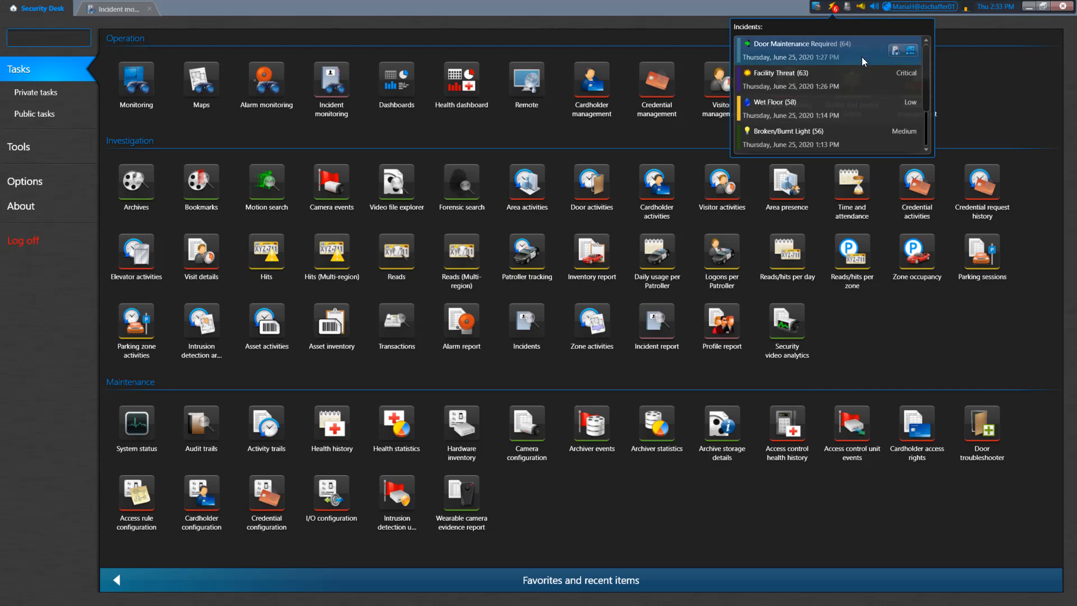
mouse_move(862, 110)
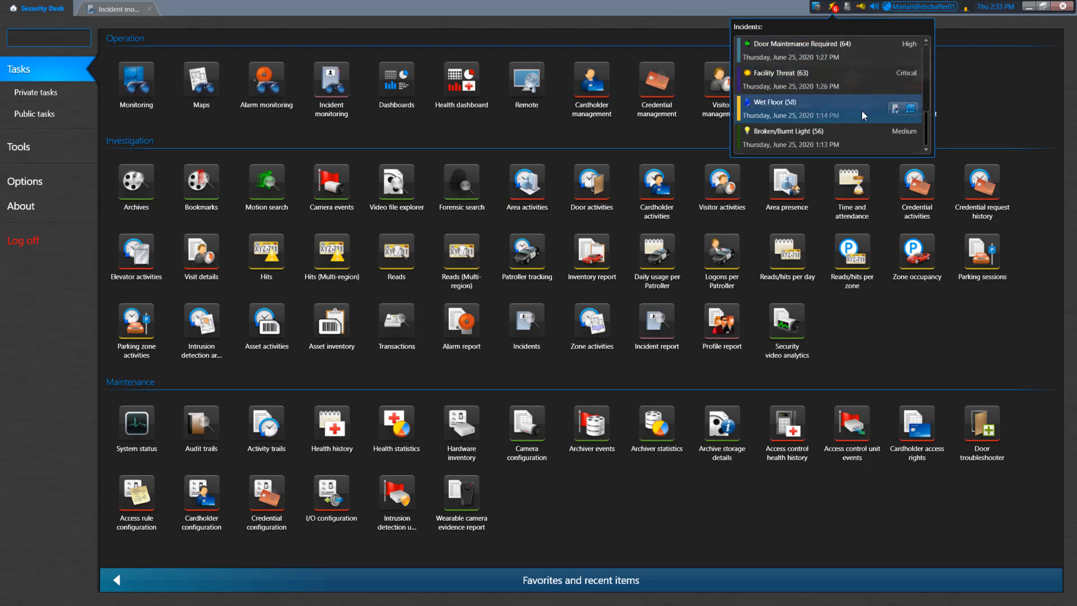
click(896, 109)
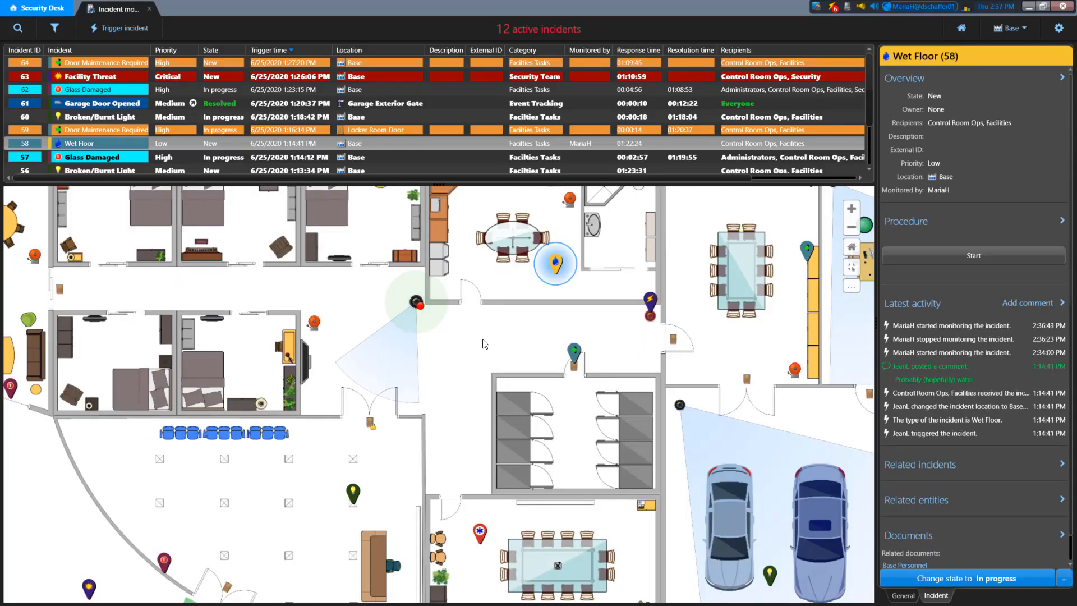
Step: Pan and zoom the map around the Wet Floor incident, and restore the map's default view
mouse_move(559, 278)
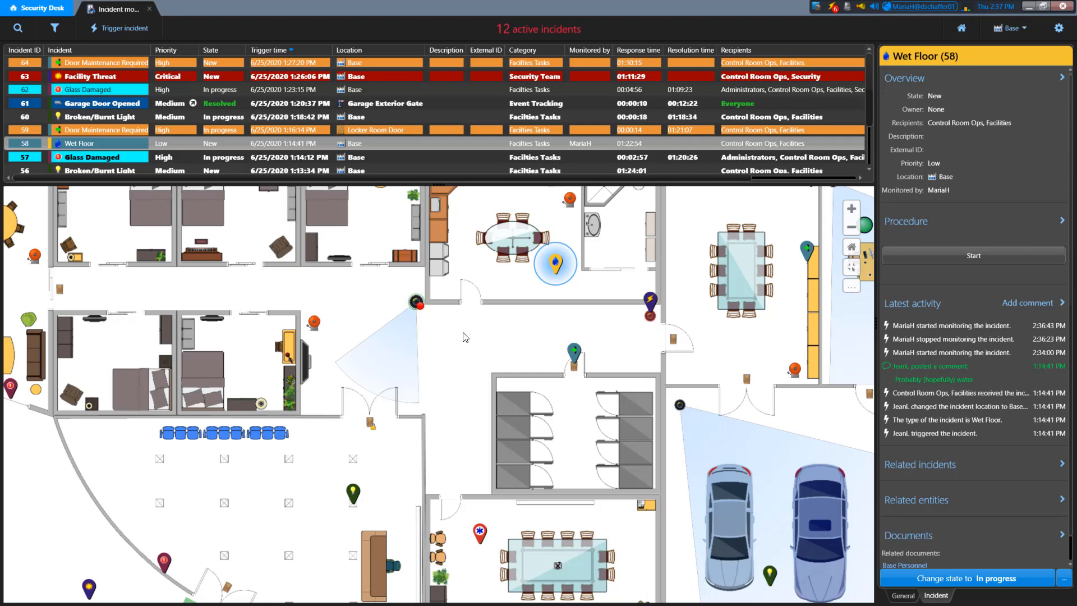
drag(506, 339, 404, 370)
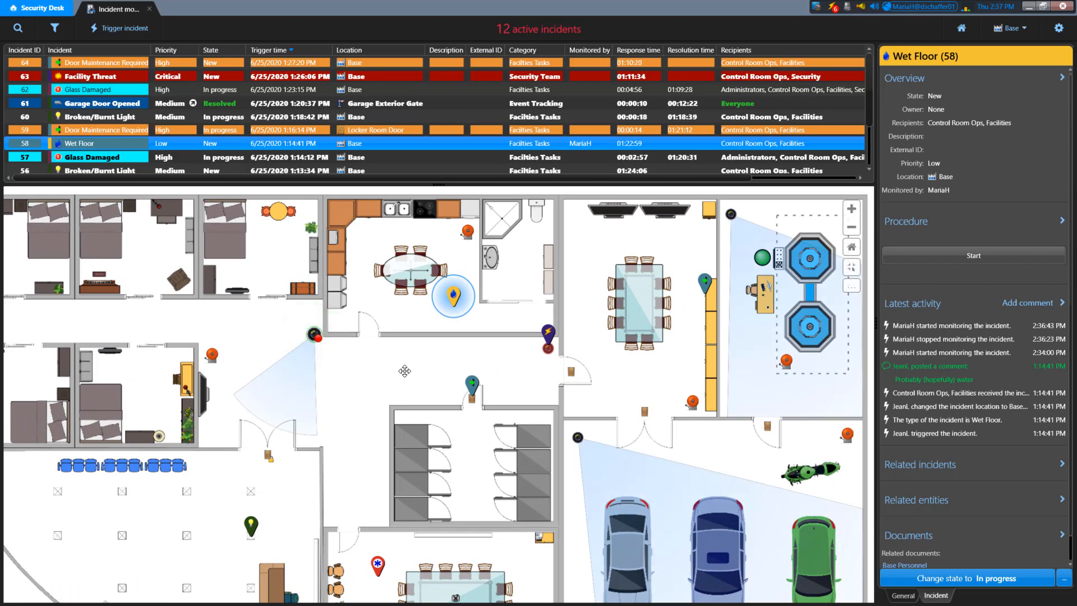
scroll(404, 371, up, 2)
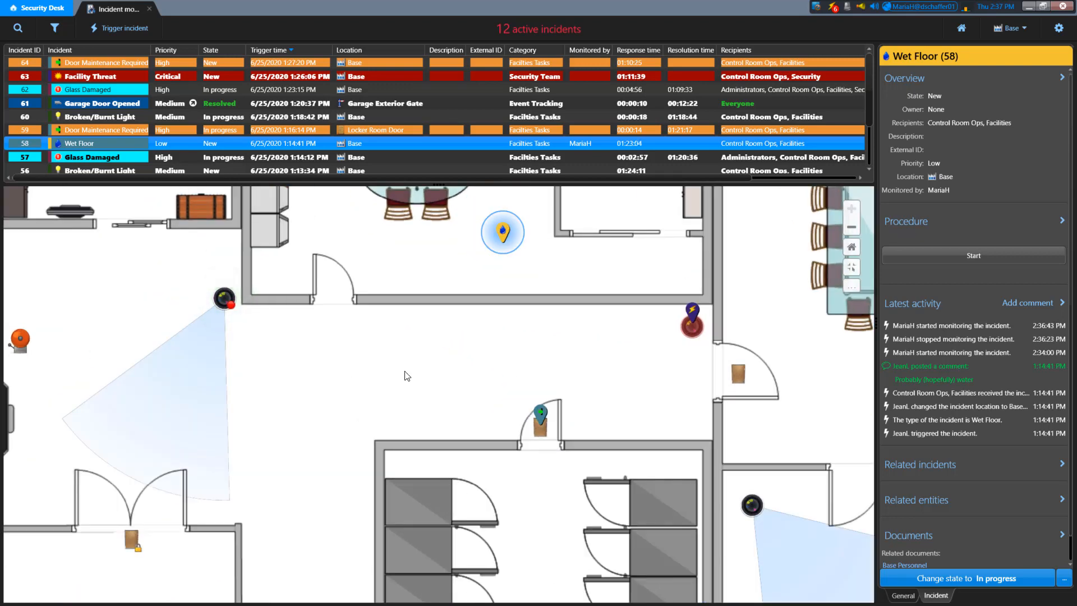
click(852, 229)
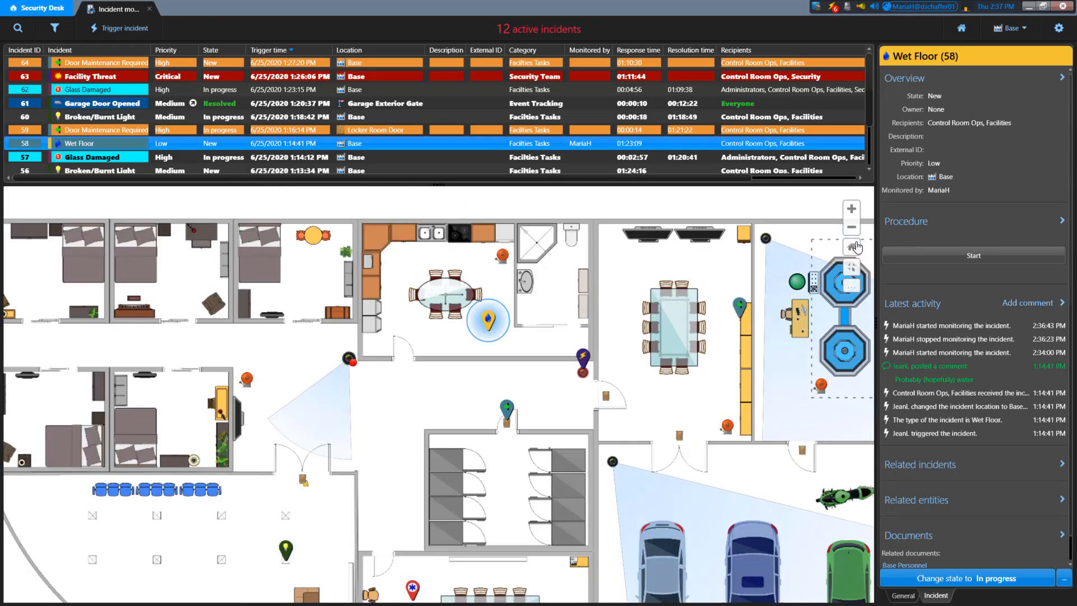
click(852, 248)
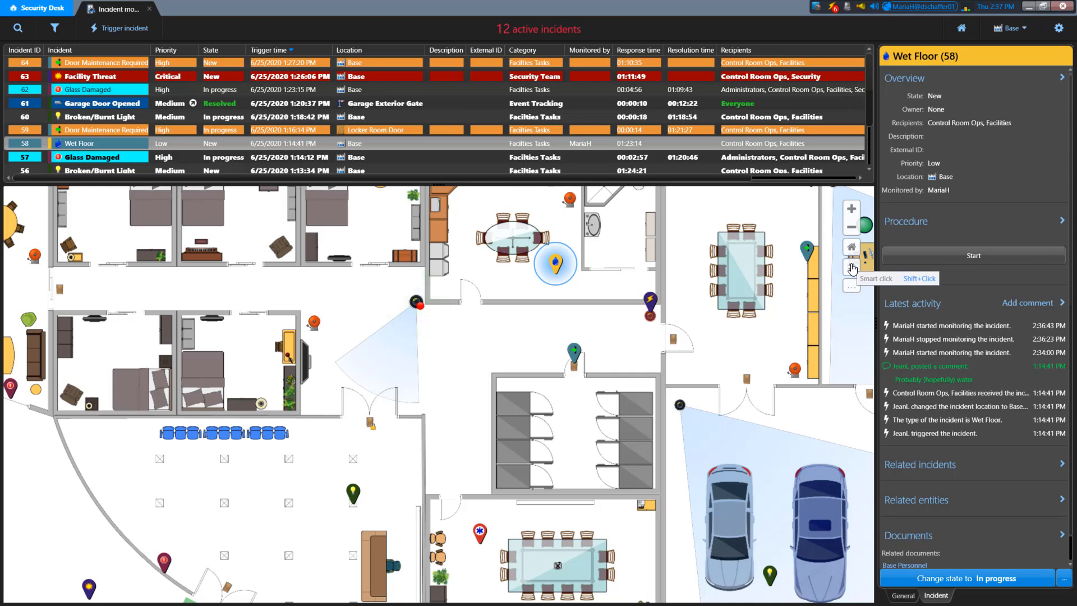
Step: Send the map selection beside the hallway camera and double doors to tiles
click(853, 287)
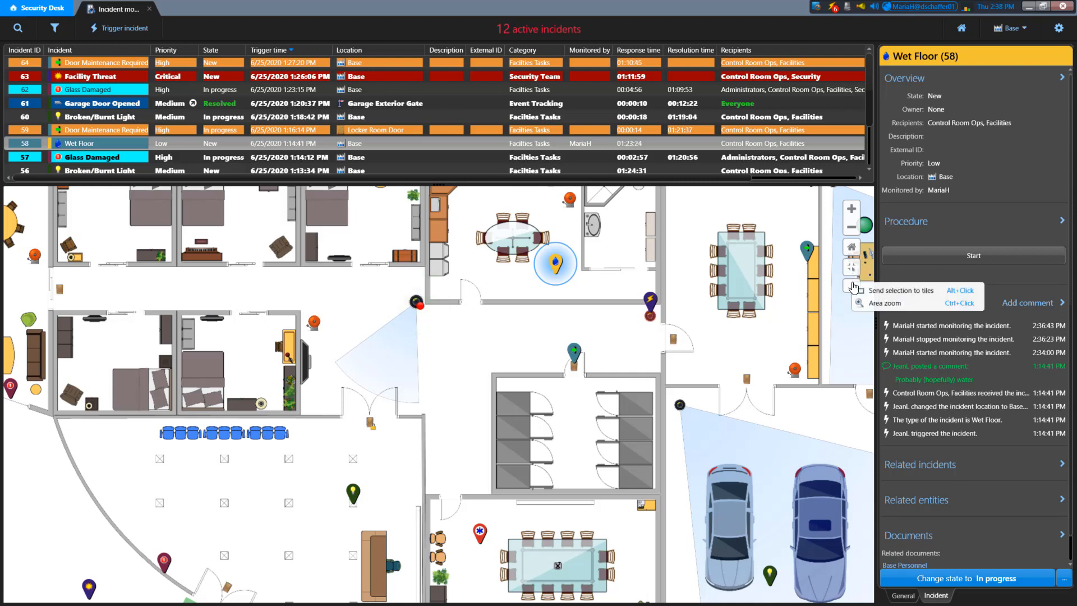
click(868, 290)
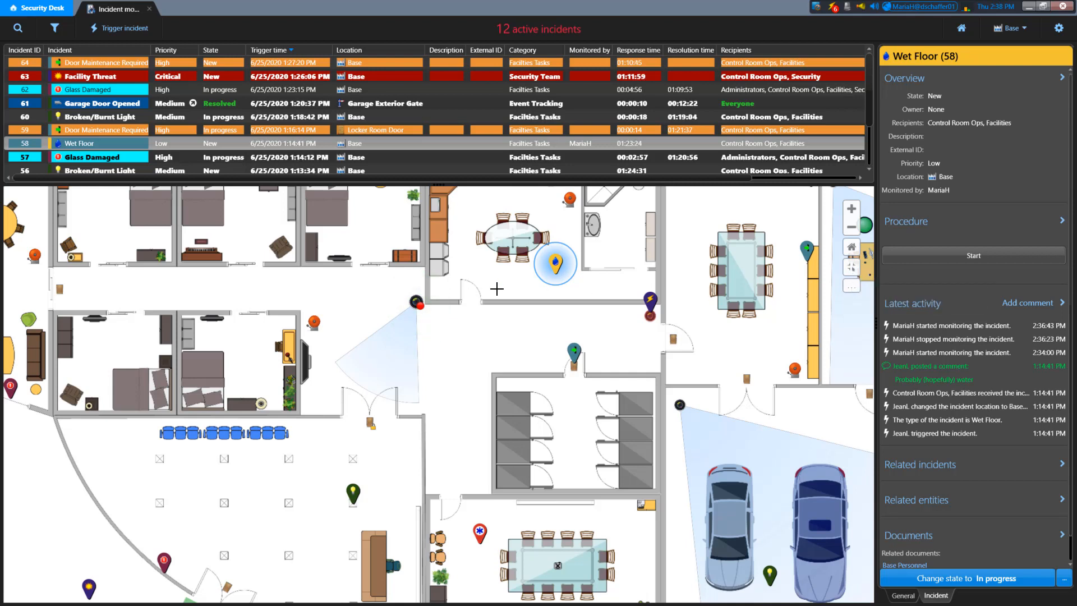
drag(375, 323, 462, 454)
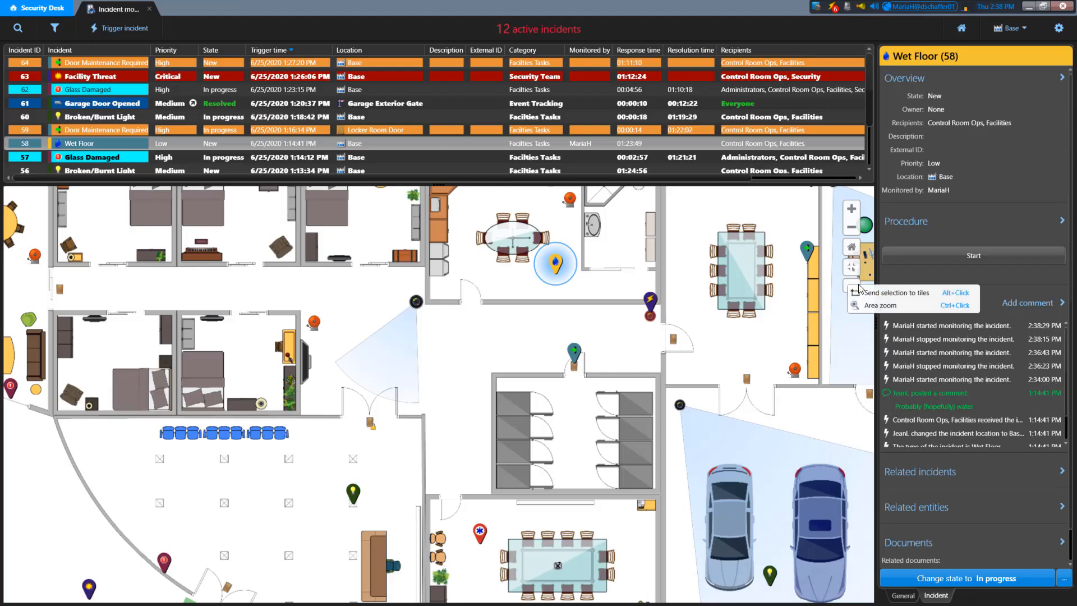
Step: Area-zoom the map around the central rooms, zoom back out, and expand the cluster of three map items
click(869, 307)
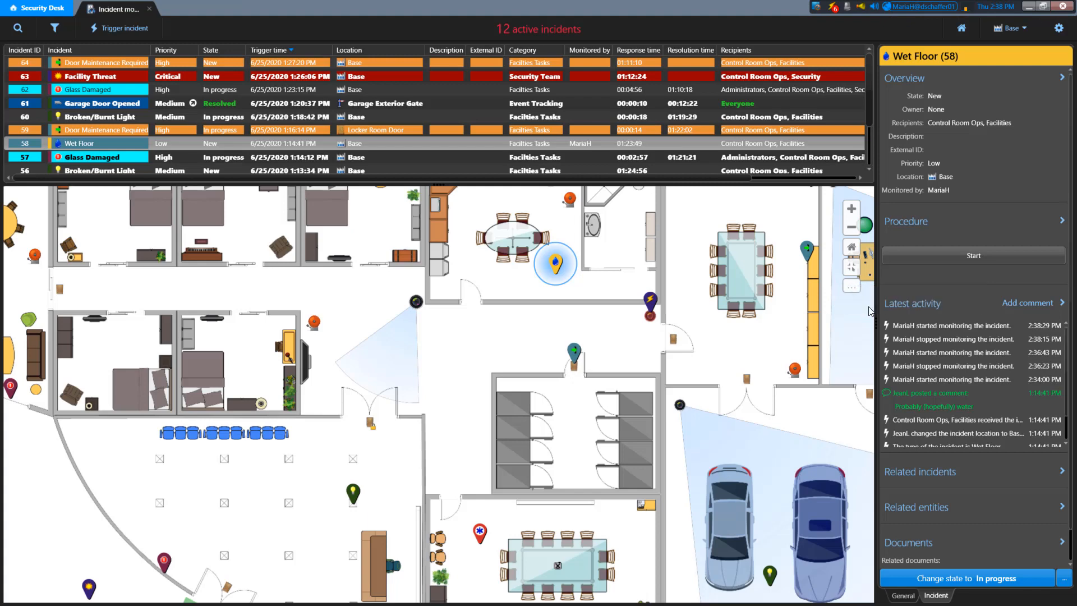
drag(351, 211, 735, 482)
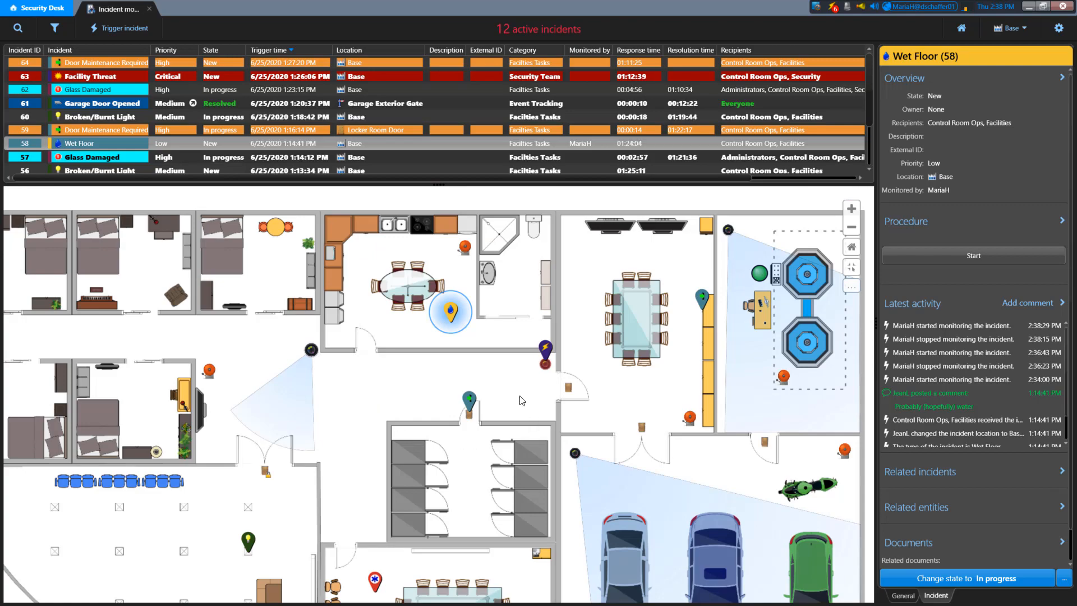
scroll(521, 408, down, 3)
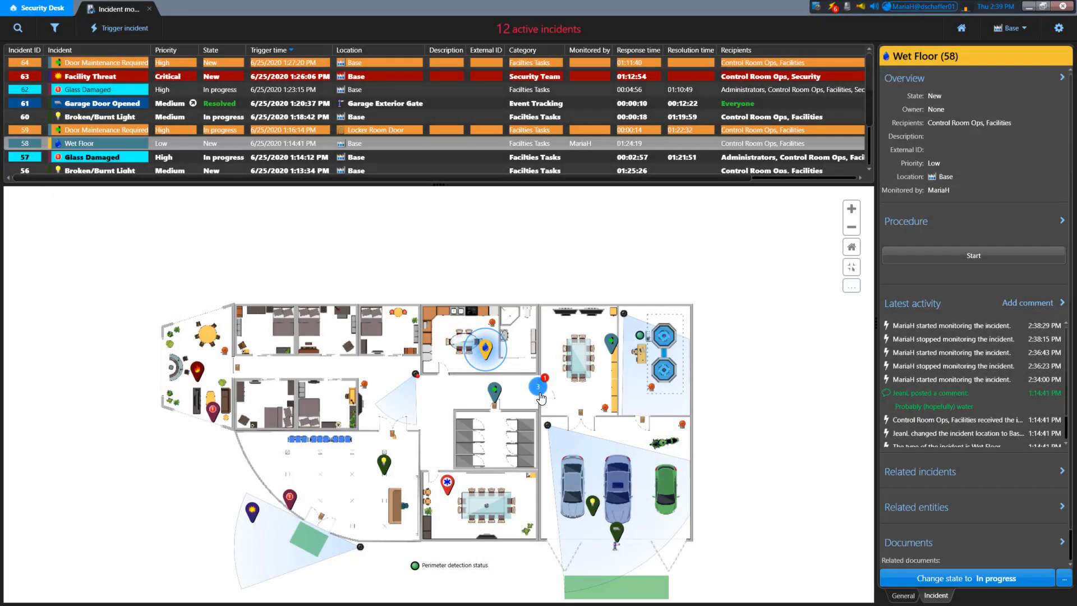
click(541, 394)
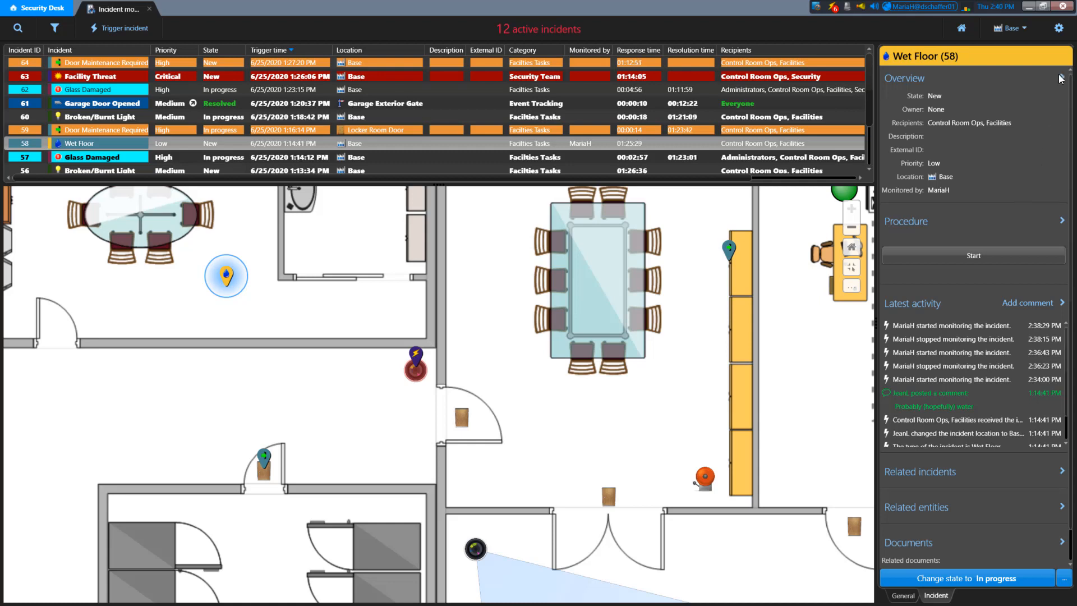
Step: Open the Wet Floor incident's full Overview page and return to the incident summary
click(925, 79)
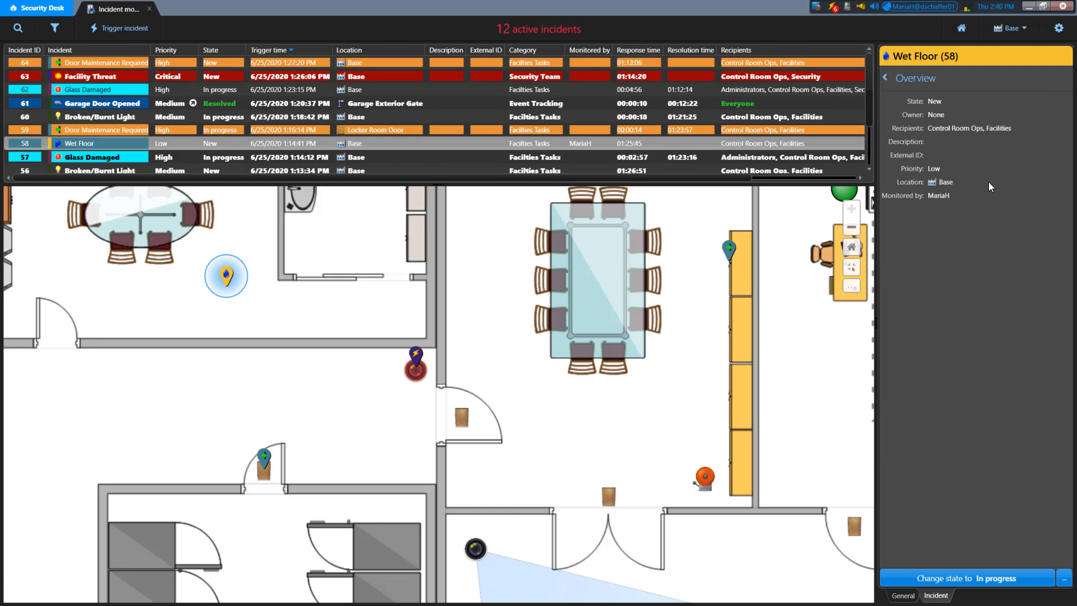
click(885, 80)
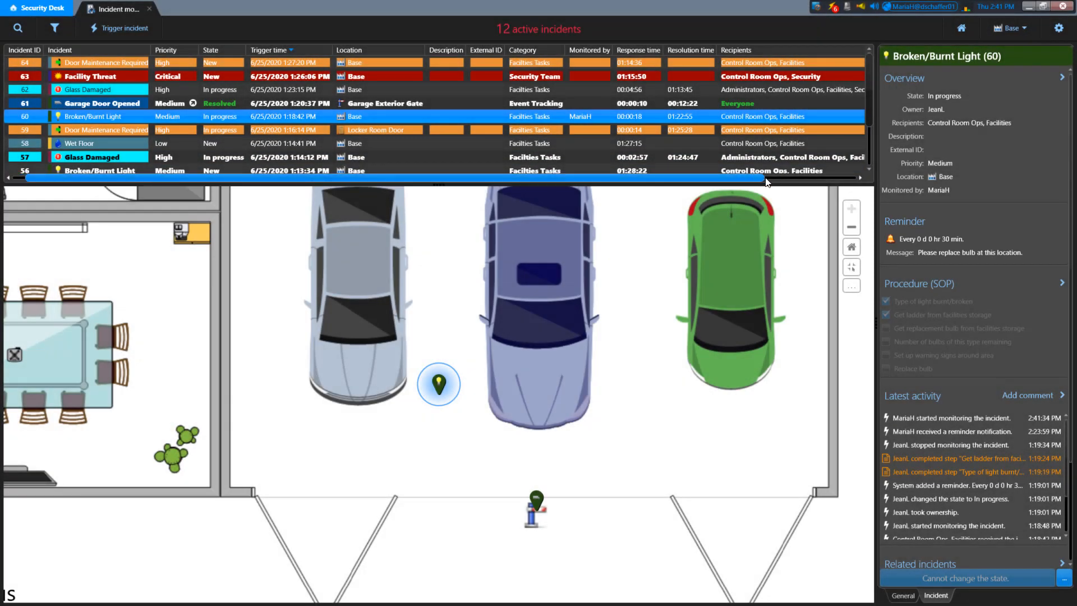
Step: Check the incident list's Reminder and Owner columns, and review the latest activity of the Glass Damaged (62) incident
drag(766, 181, 869, 184)
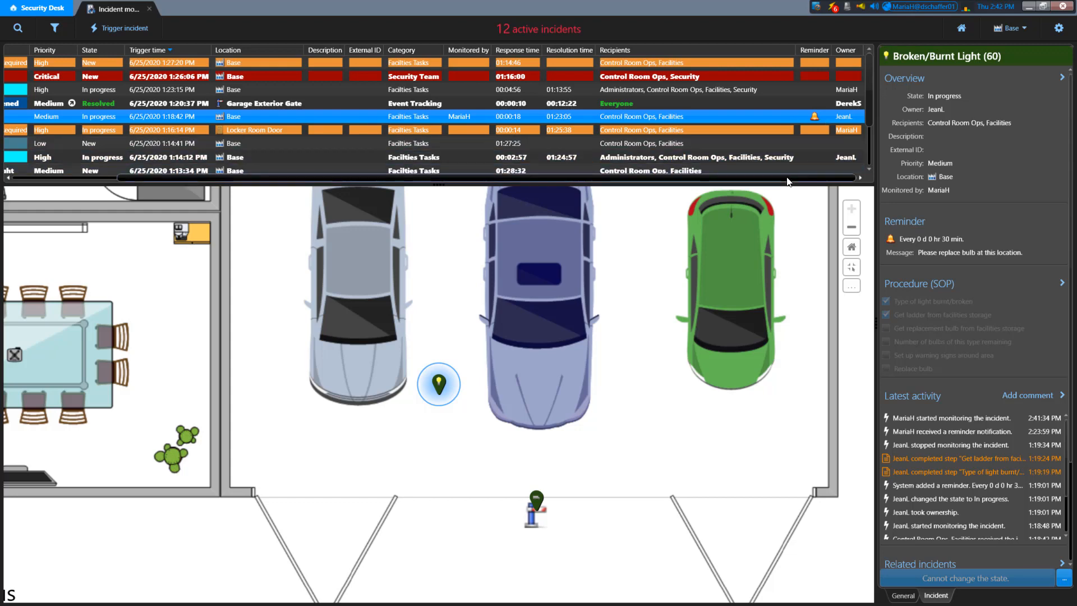
drag(787, 181, 600, 167)
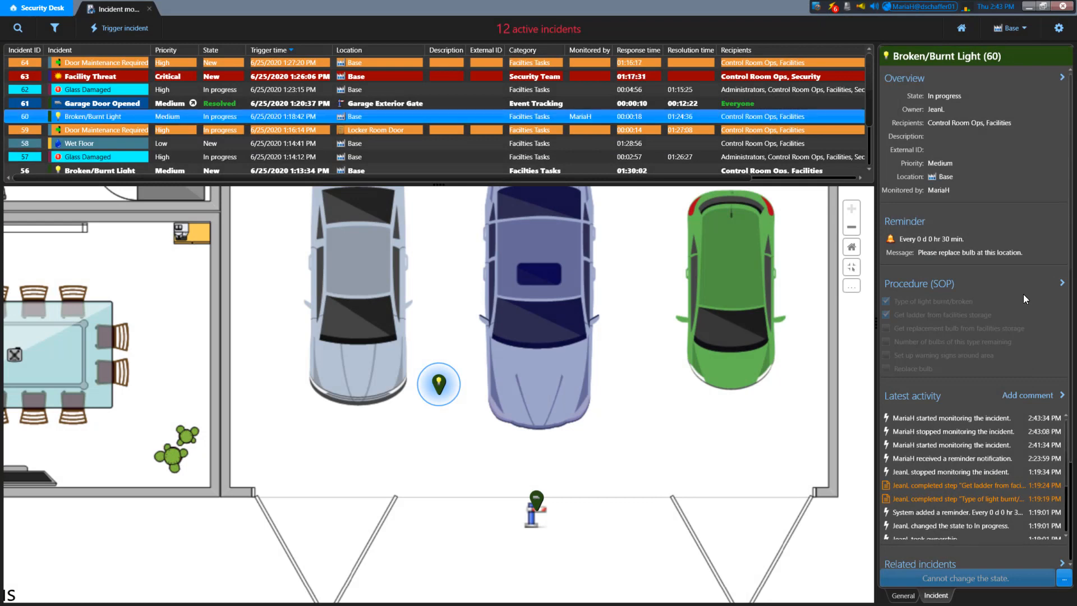
click(466, 88)
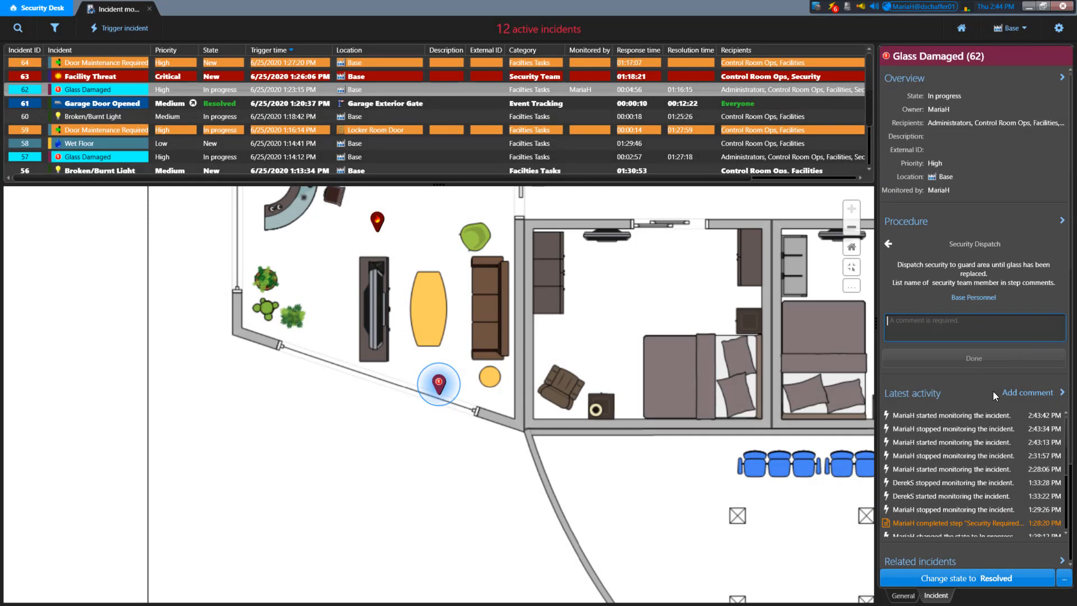
scroll(996, 392, down, 3)
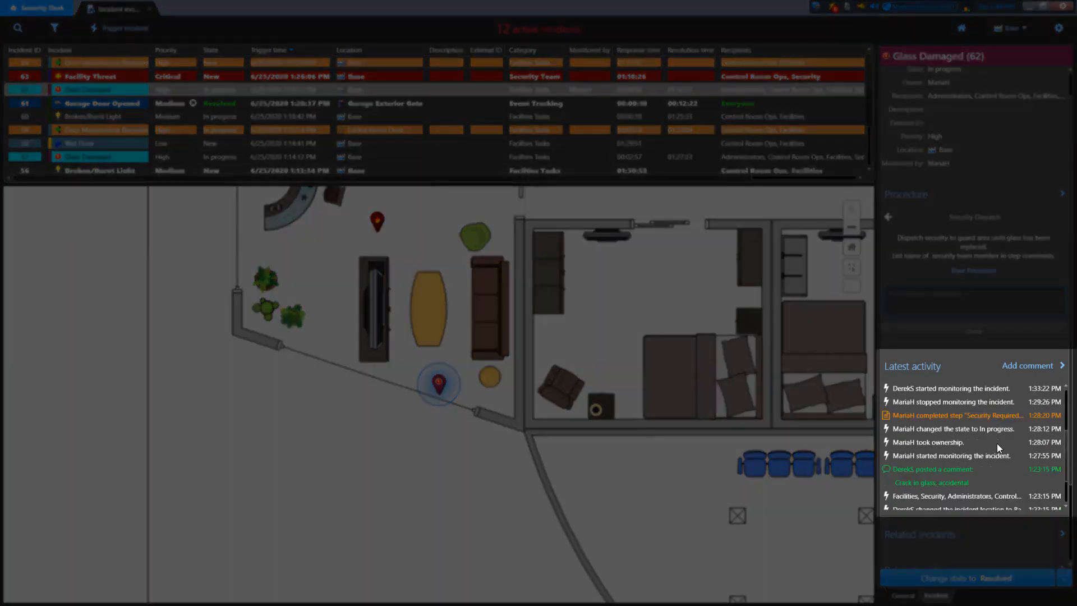
scroll(1004, 455, down, 1)
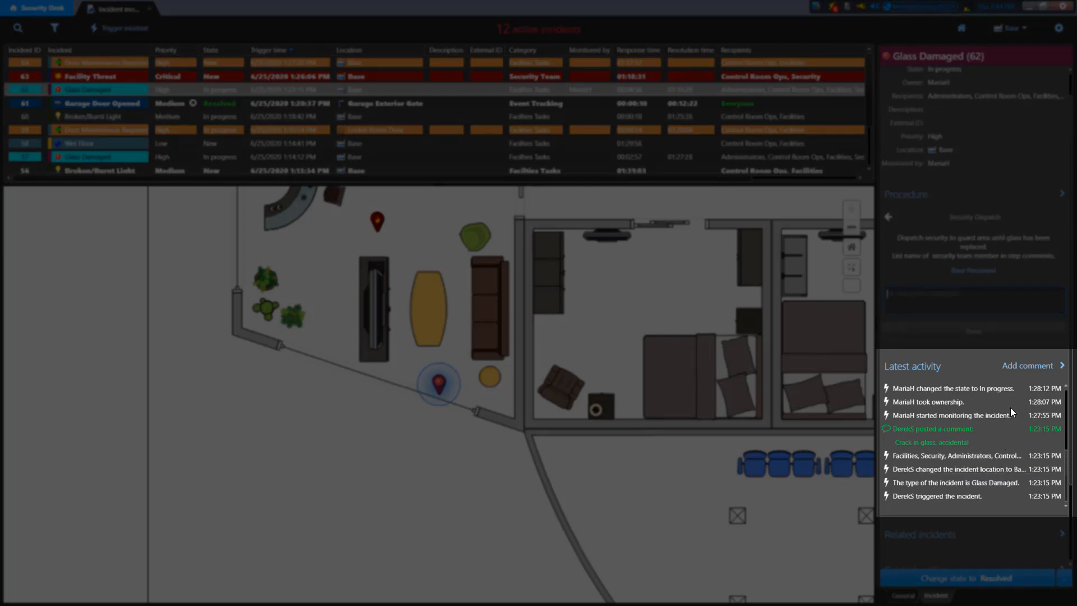
scroll(1007, 429, up, 1)
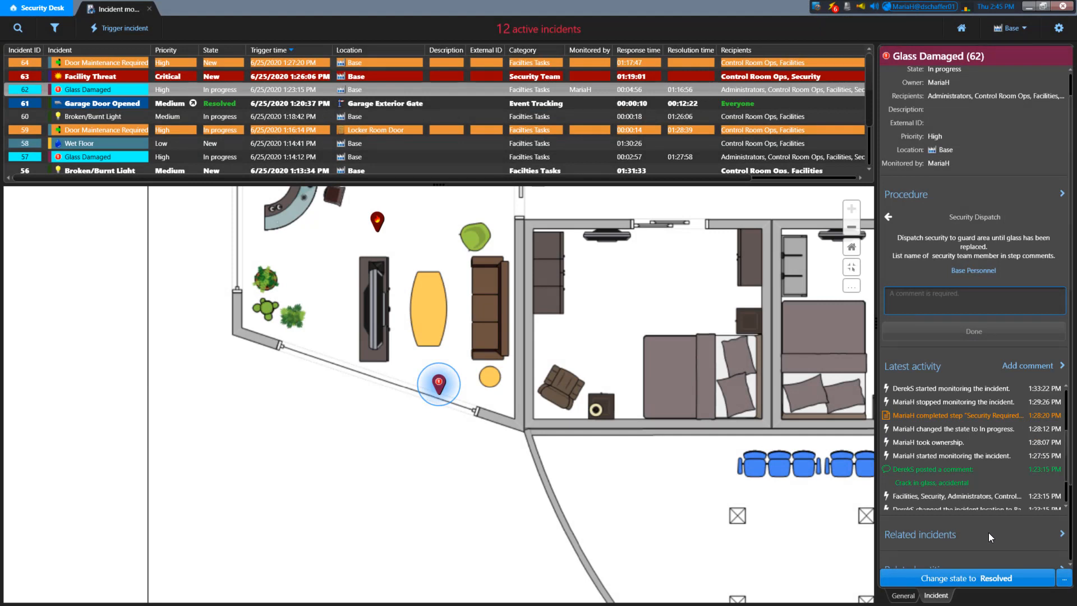
Step: Open the Glass Damaged (62) incident's Related incidents page and examine the incidents at the source and the similar incidents
scroll(988, 535, down, 3)
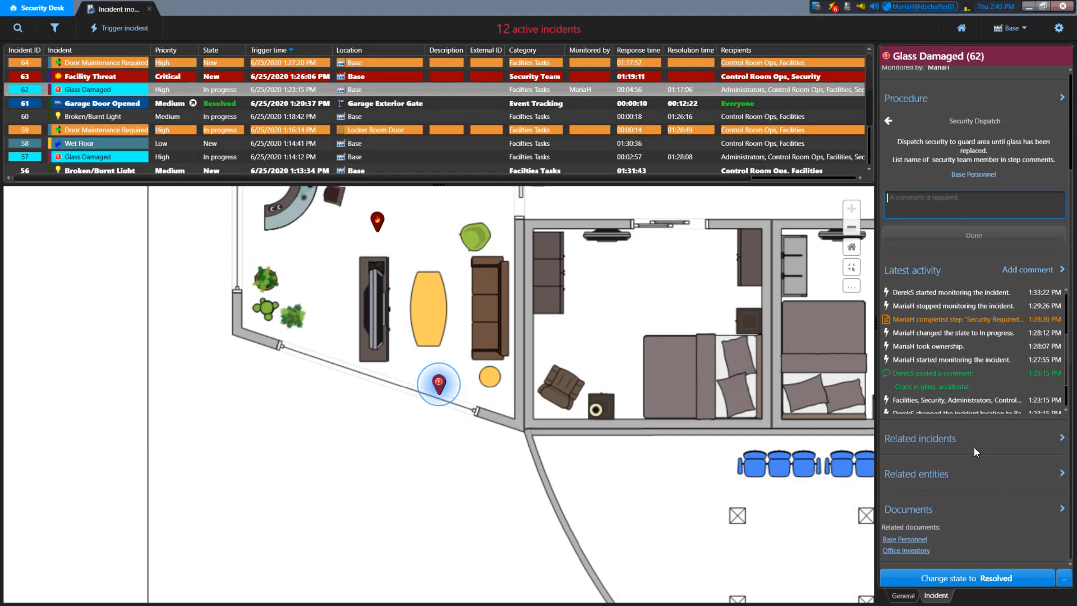
click(949, 443)
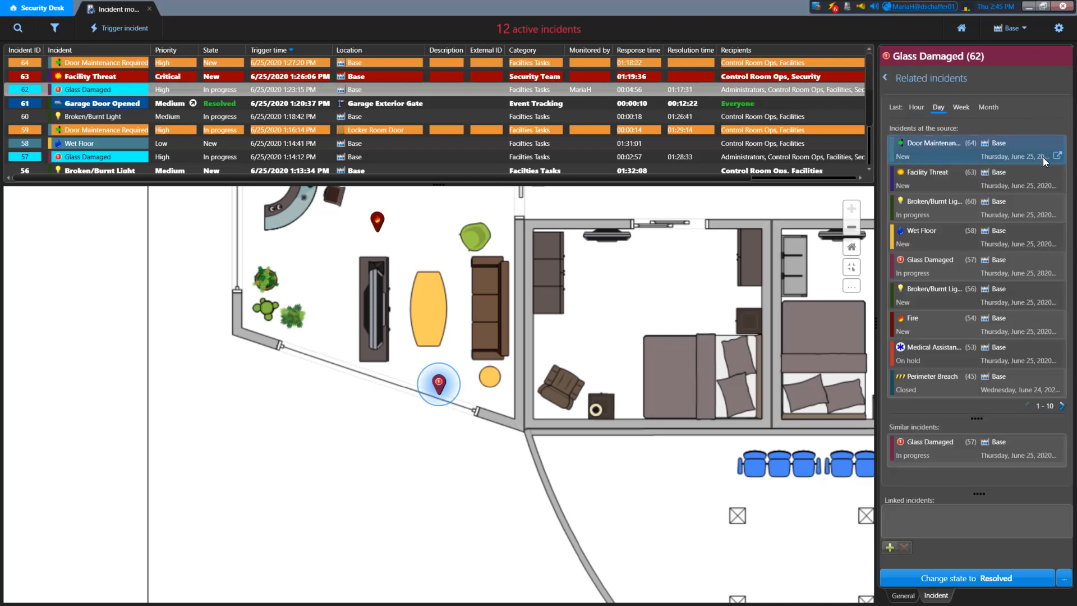
mouse_move(1043, 366)
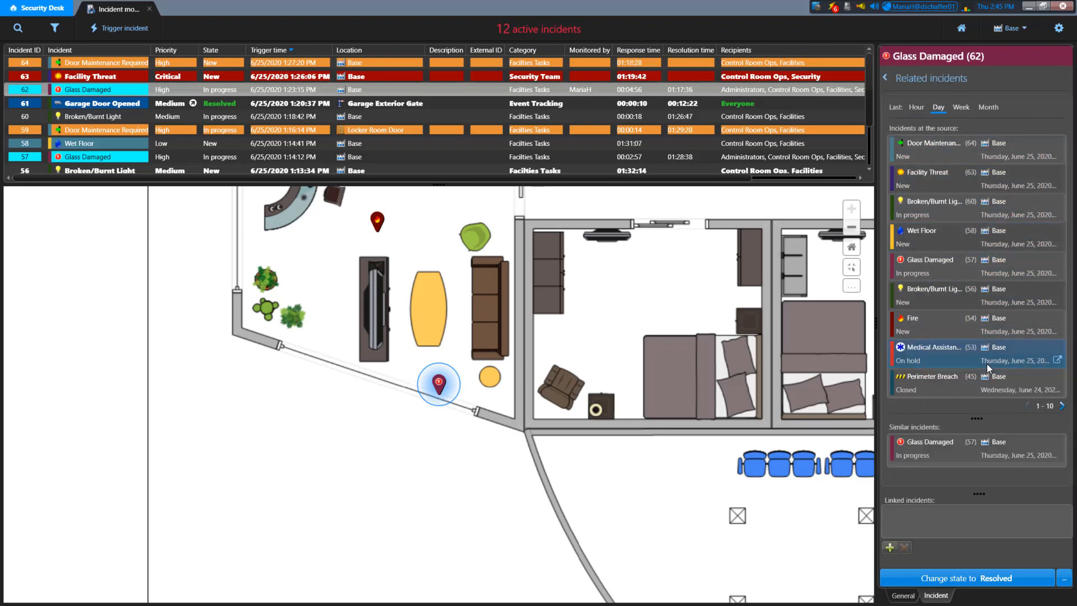
mouse_move(990, 454)
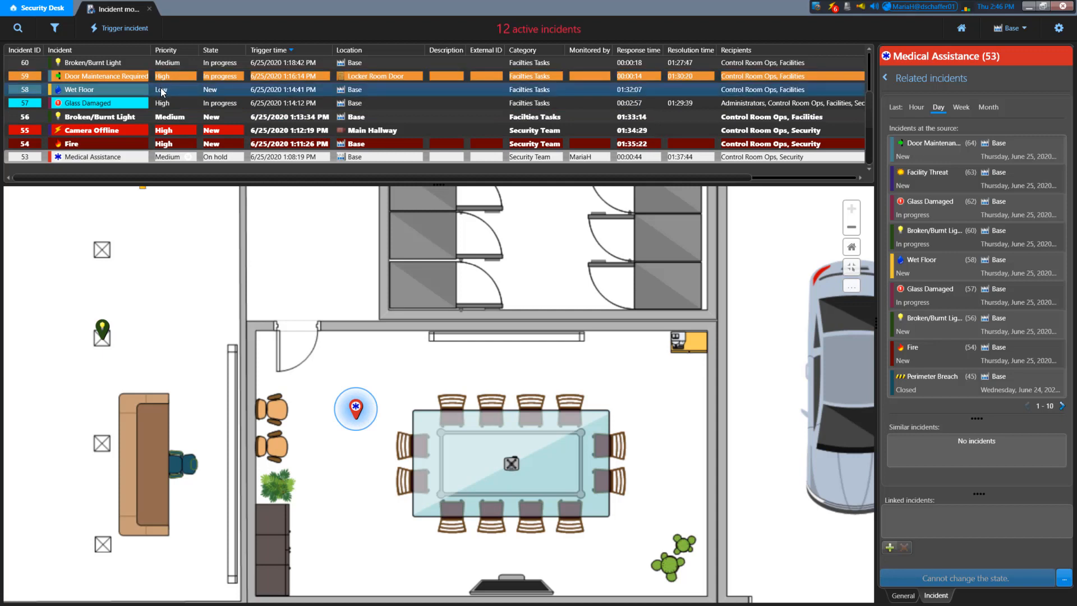
Step: Link incident ID 58, Wet Floor, to the Medical Assistance (53) incident
click(891, 548)
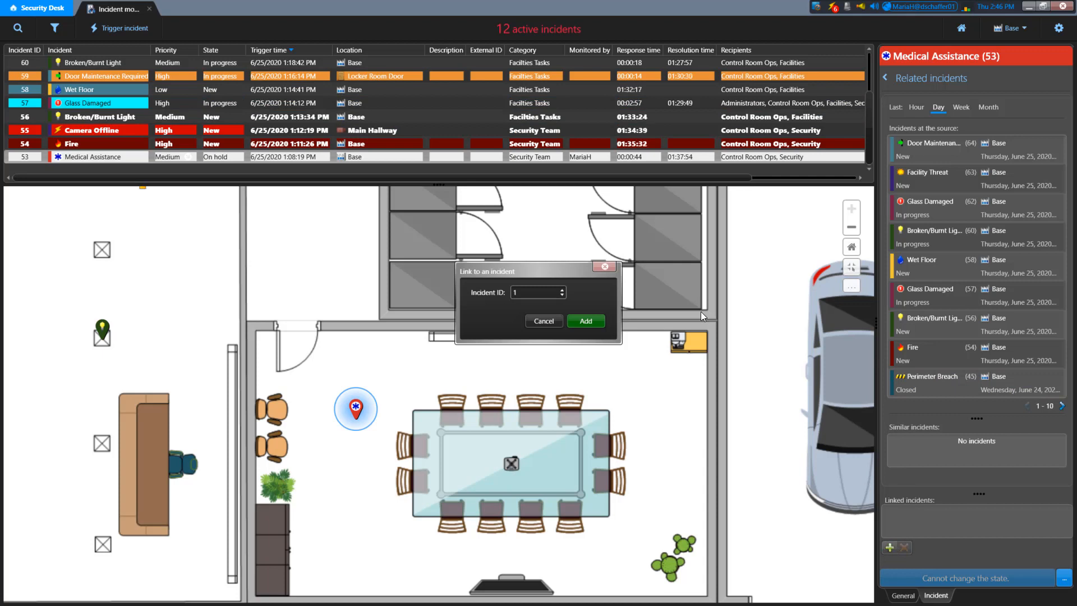
double_click(523, 291)
text(58)
click(586, 321)
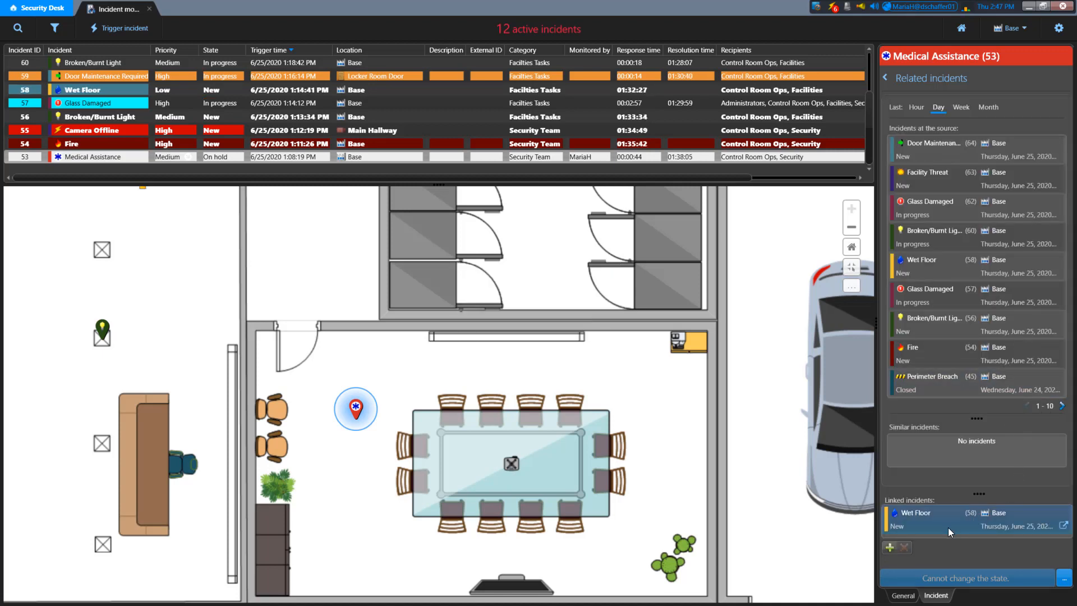
mouse_move(949, 530)
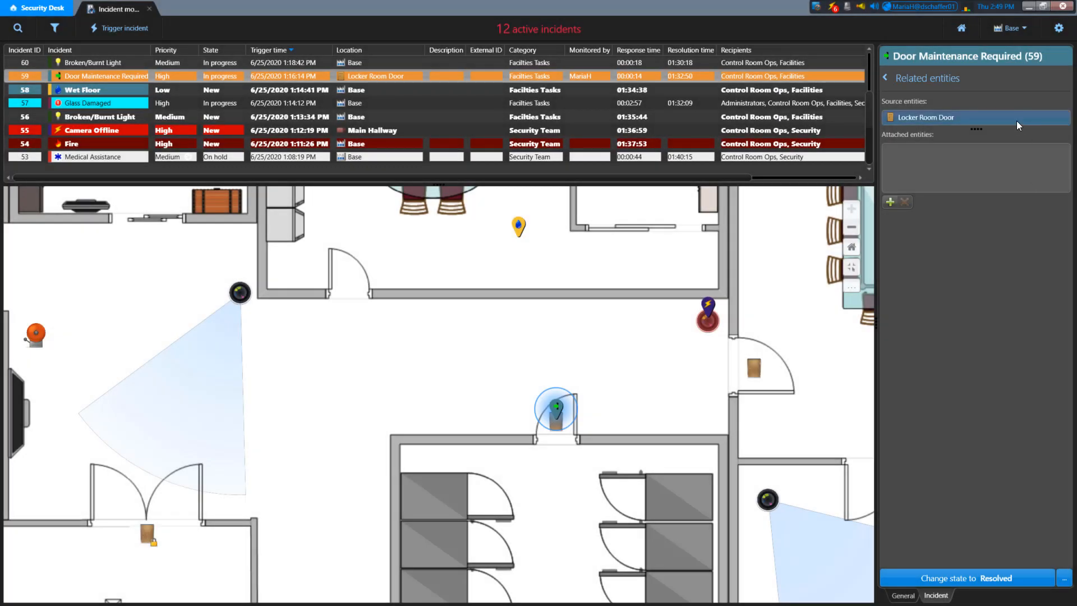
Step: Find "front door" and attach the Front Door camera to the Door Maintenance Required (59) incident, and return to its summary
click(890, 203)
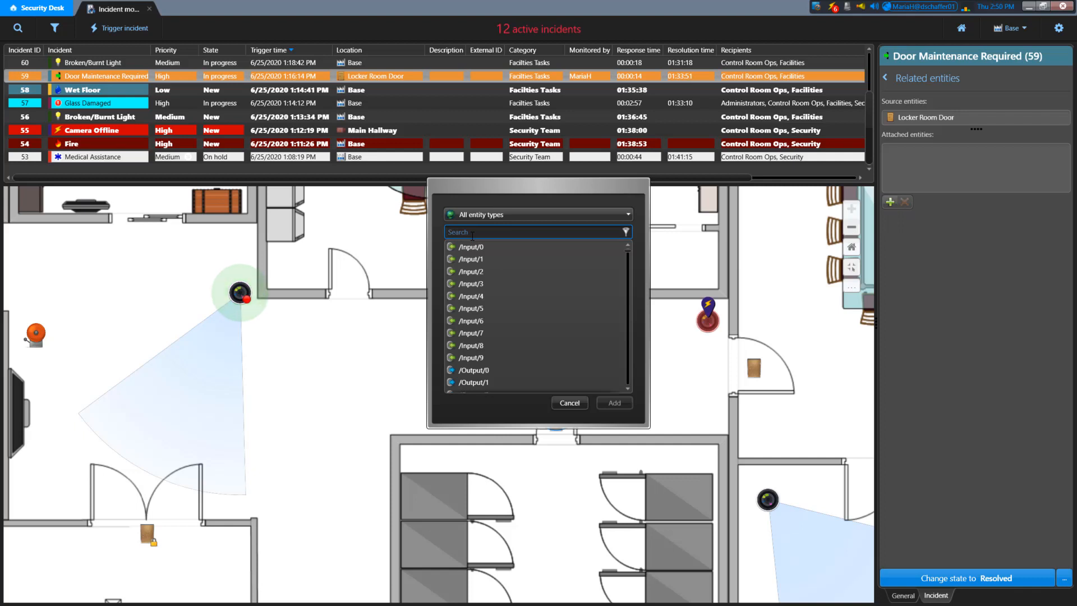
text(front door)
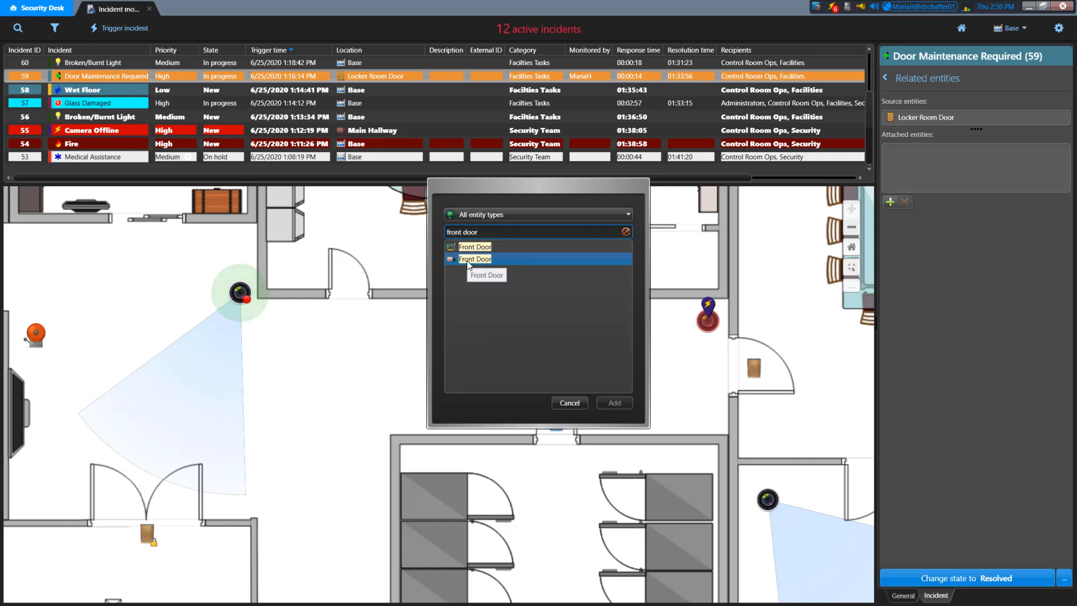
click(467, 260)
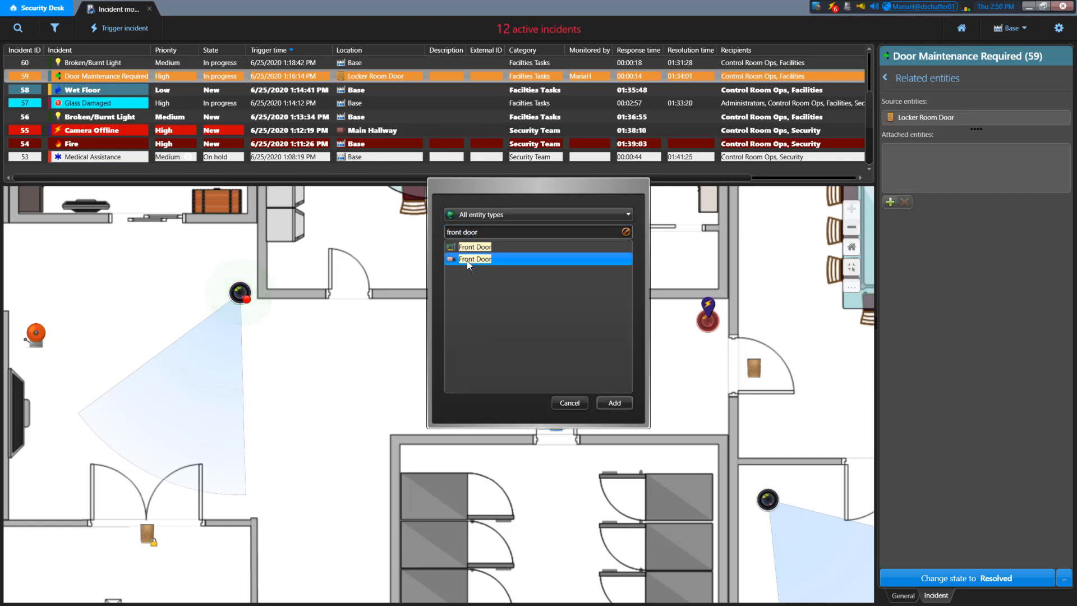
click(621, 402)
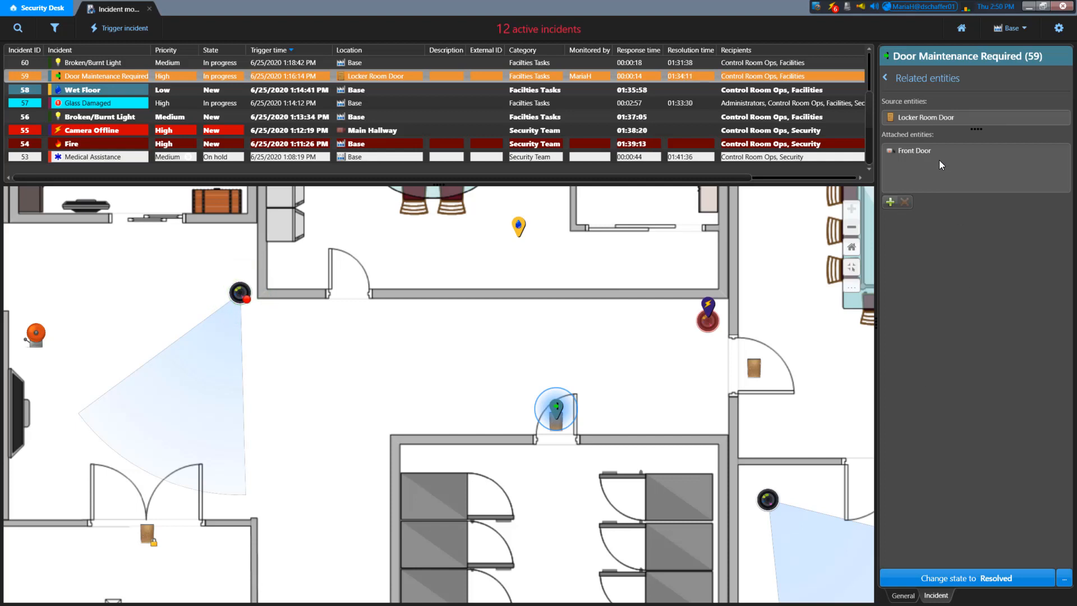
click(916, 79)
Step: Examine the Door Maintenance Required (59) incident's door controls and its available actions in the incident details and on the map
scroll(975, 379, down, 1)
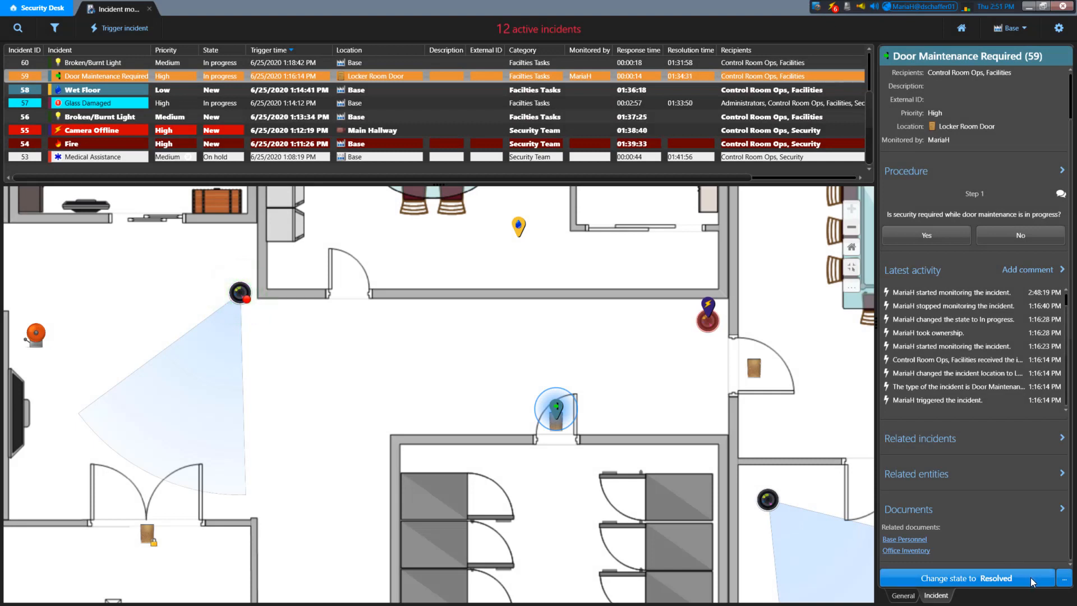
click(1064, 578)
click(910, 599)
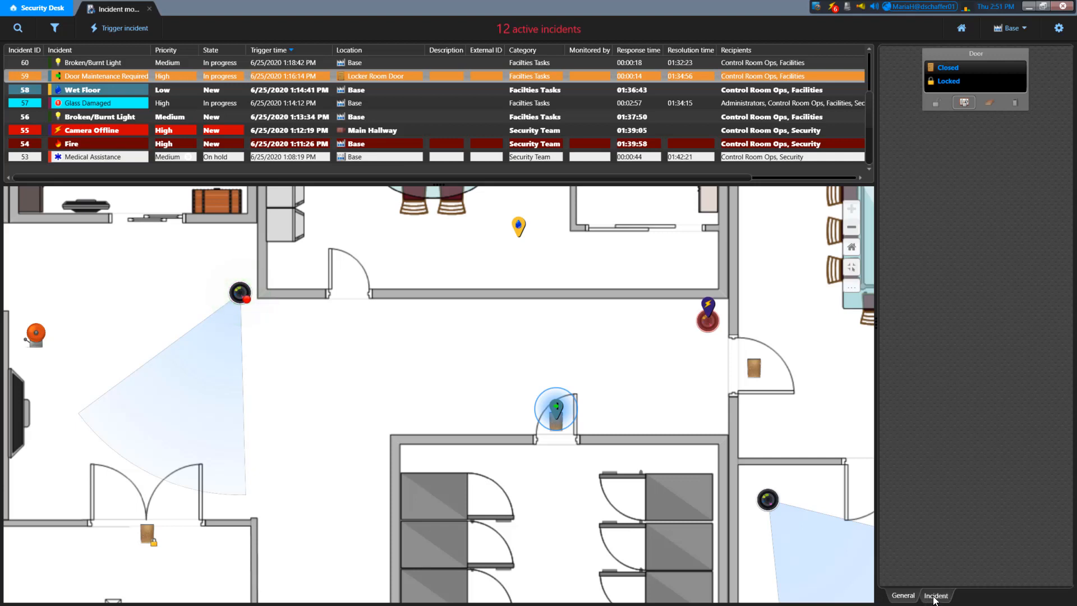
click(934, 598)
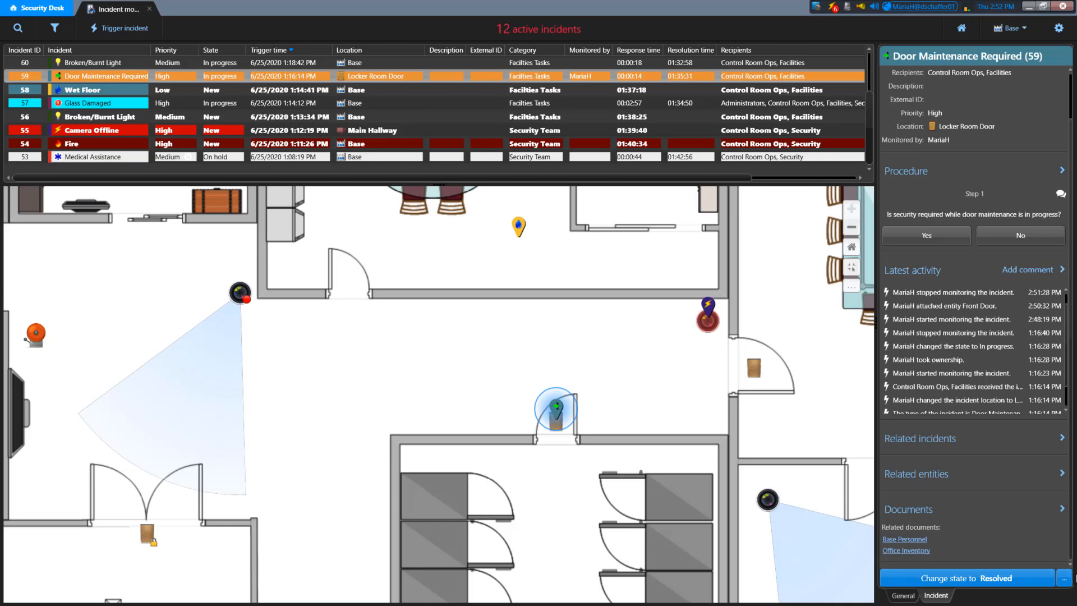
click(1065, 578)
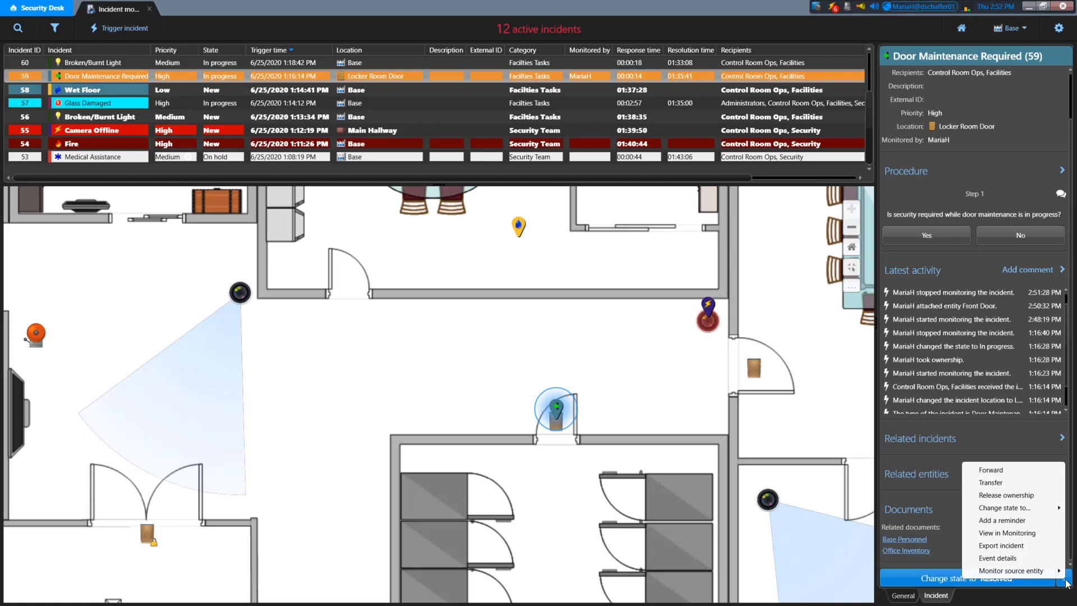
right_click(557, 414)
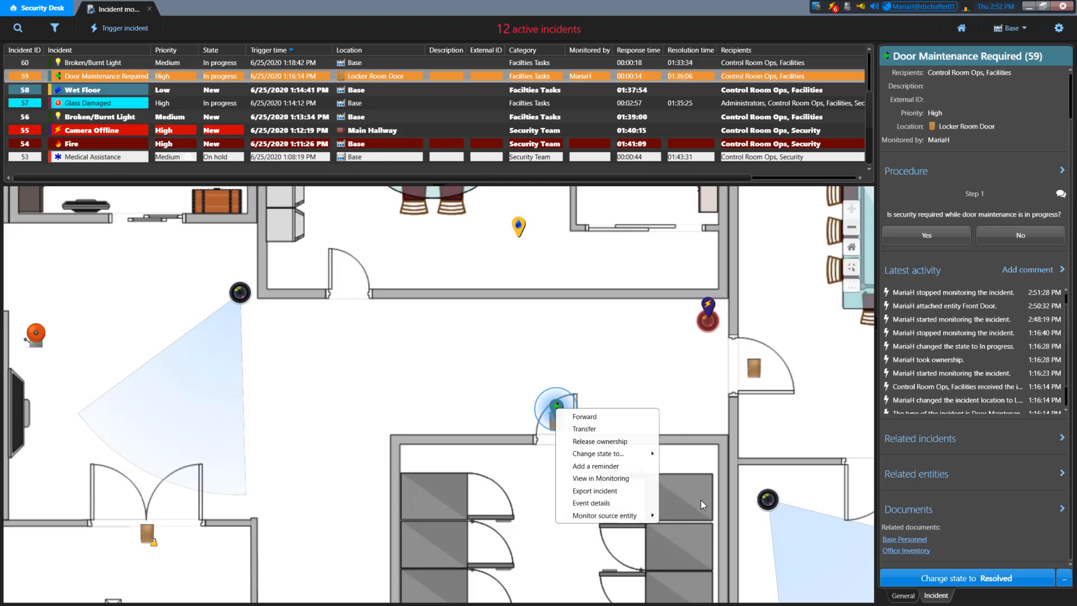
click(998, 541)
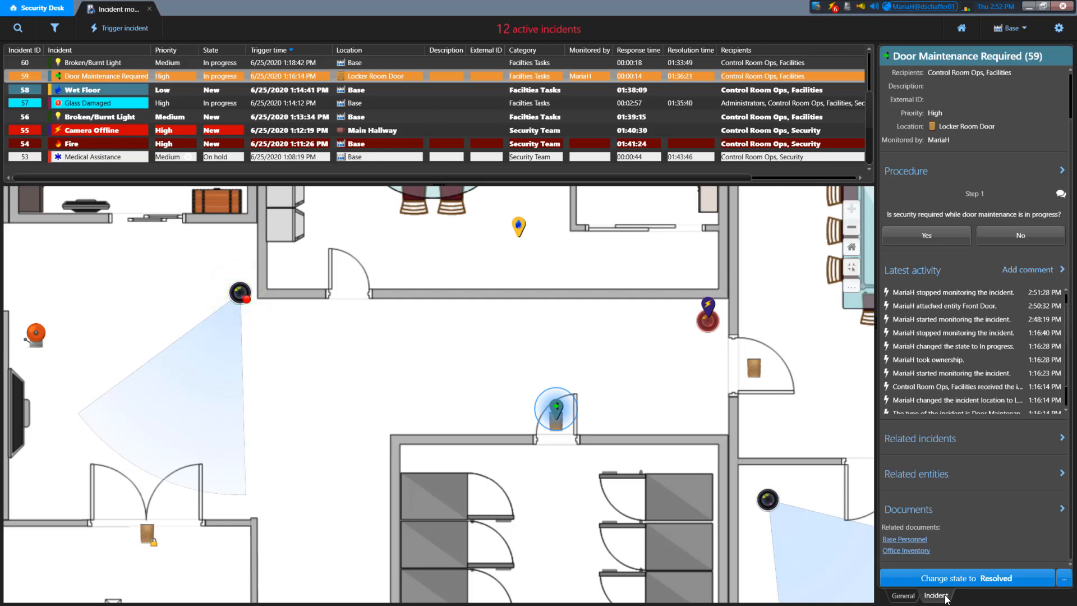
Step: Show the Front Door camera's live video on the map and examine its camera controls, Add bookmark form and available actions
click(903, 596)
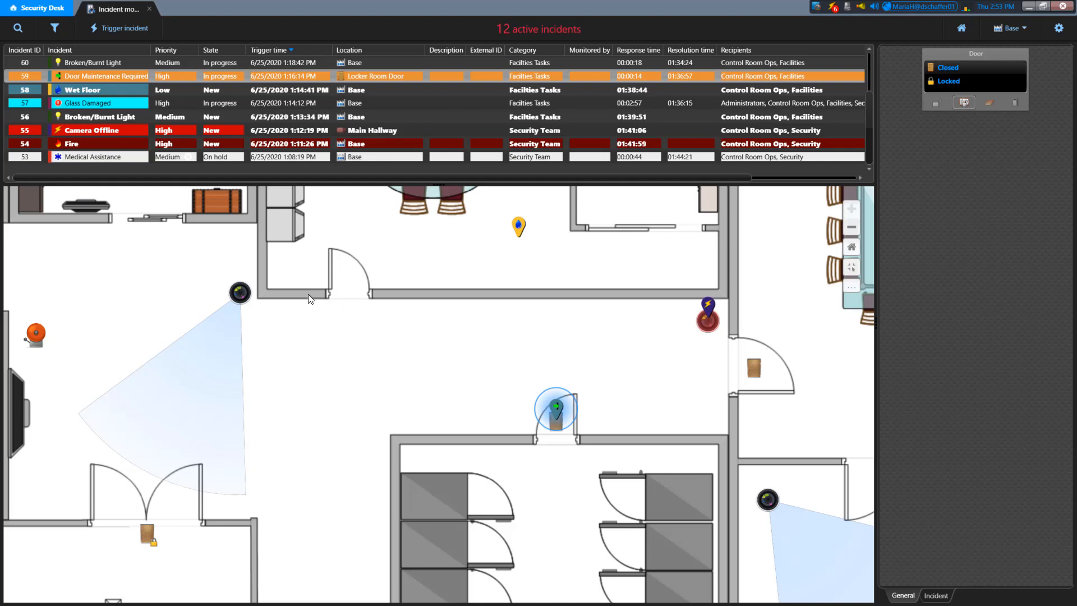
click(244, 297)
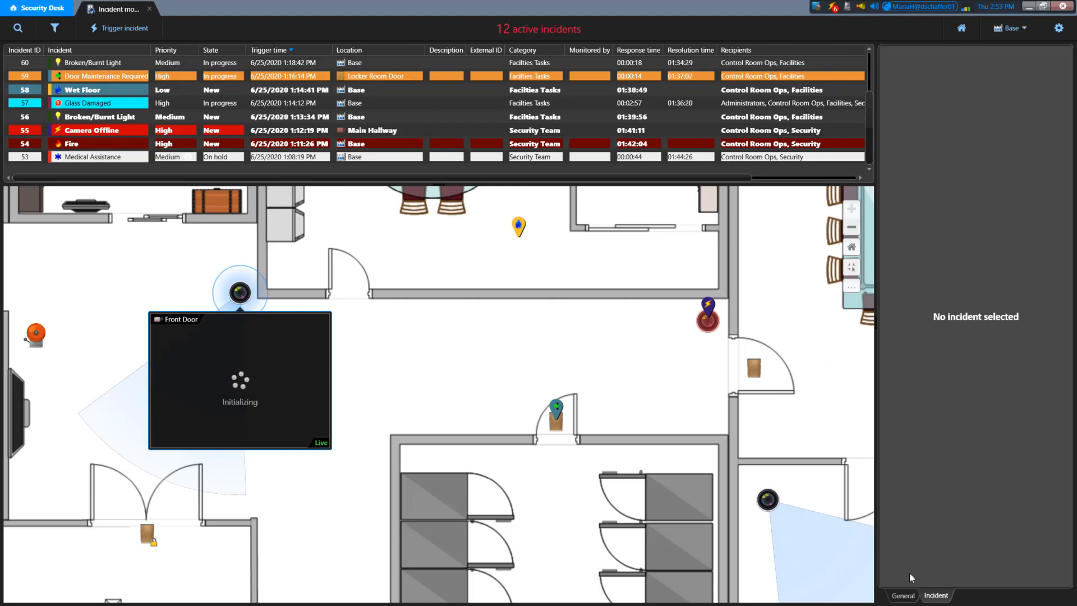
click(902, 595)
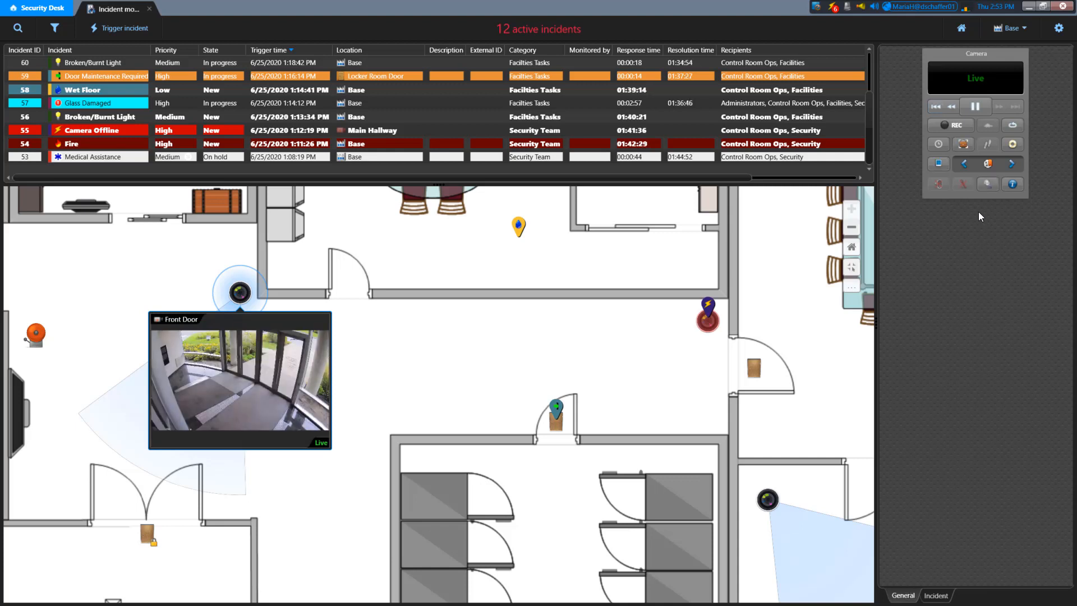
click(988, 164)
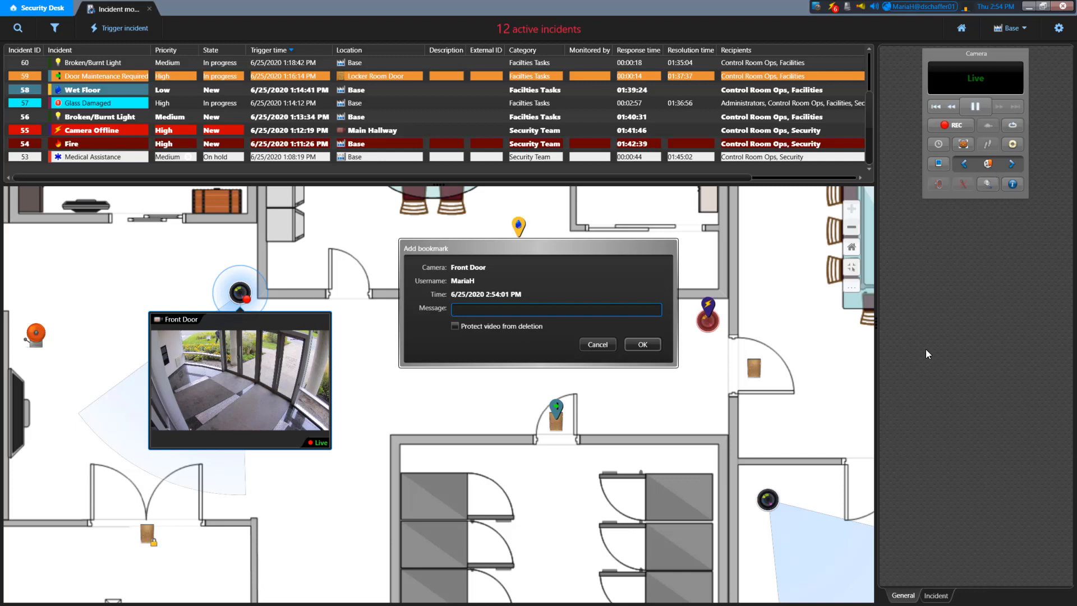
click(597, 345)
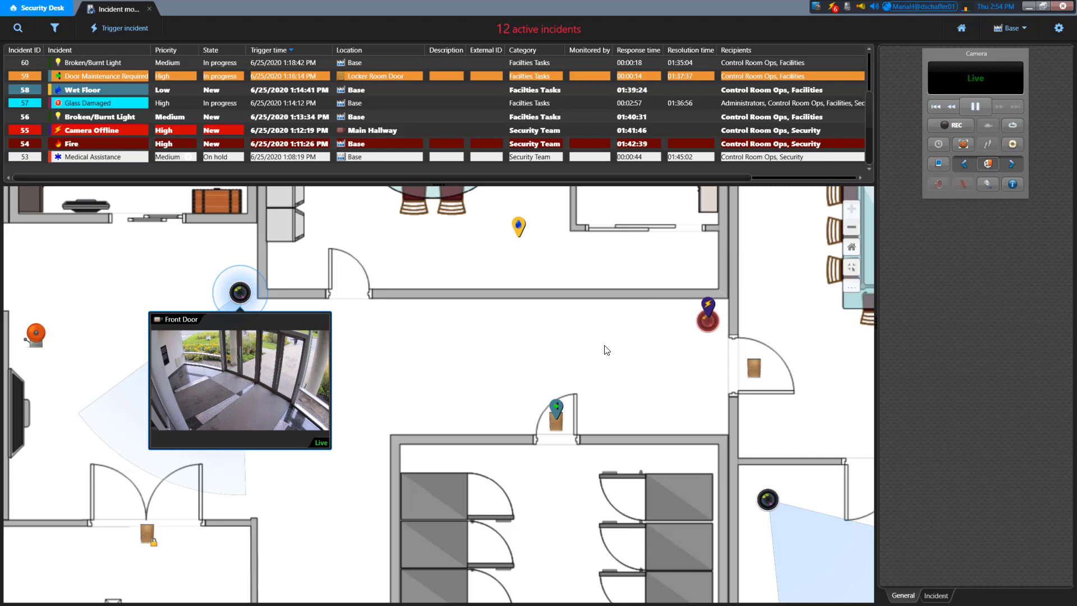
right_click(260, 348)
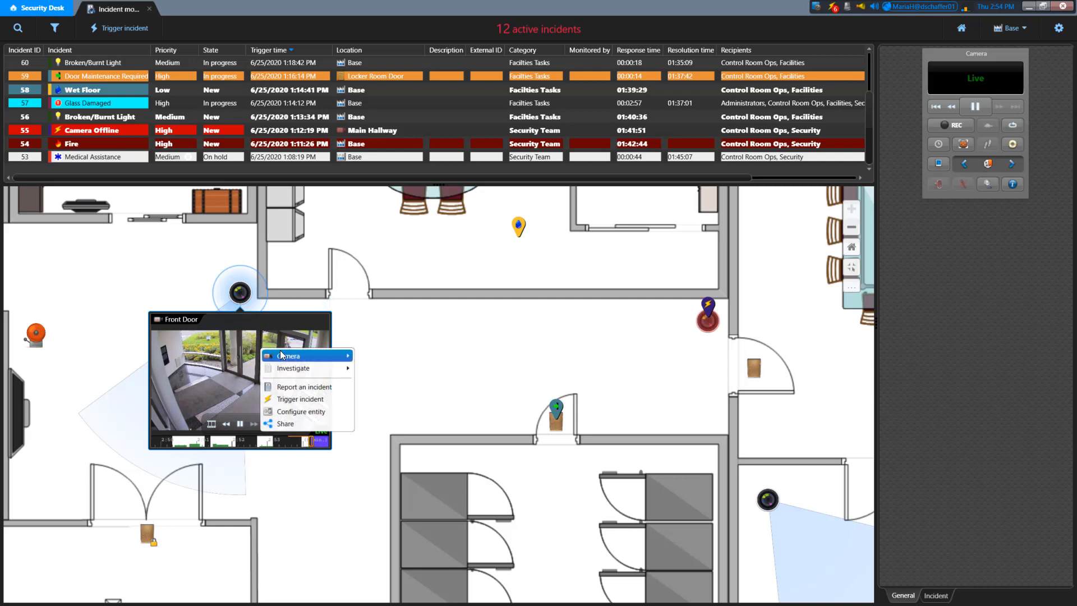
mouse_move(281, 350)
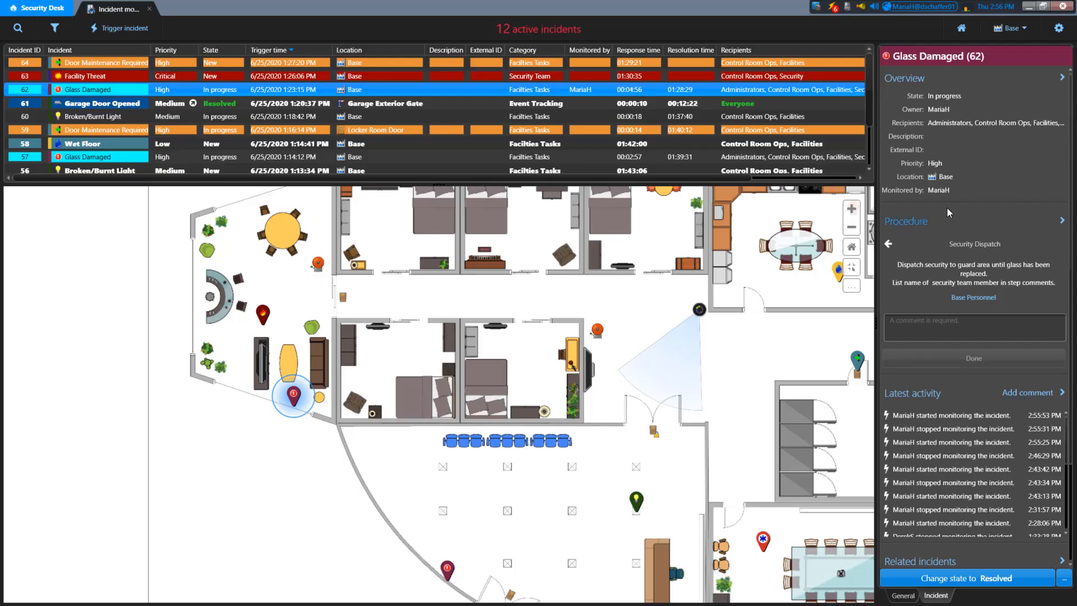
Step: Try placing the incident list at the Bottom position, below the map
click(1056, 29)
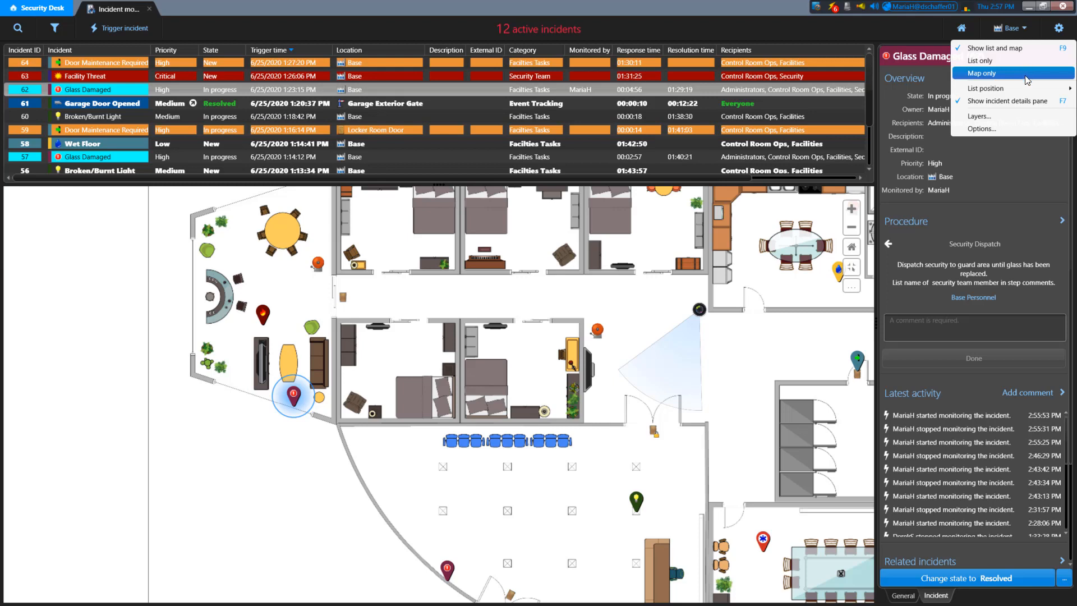
mouse_move(1016, 85)
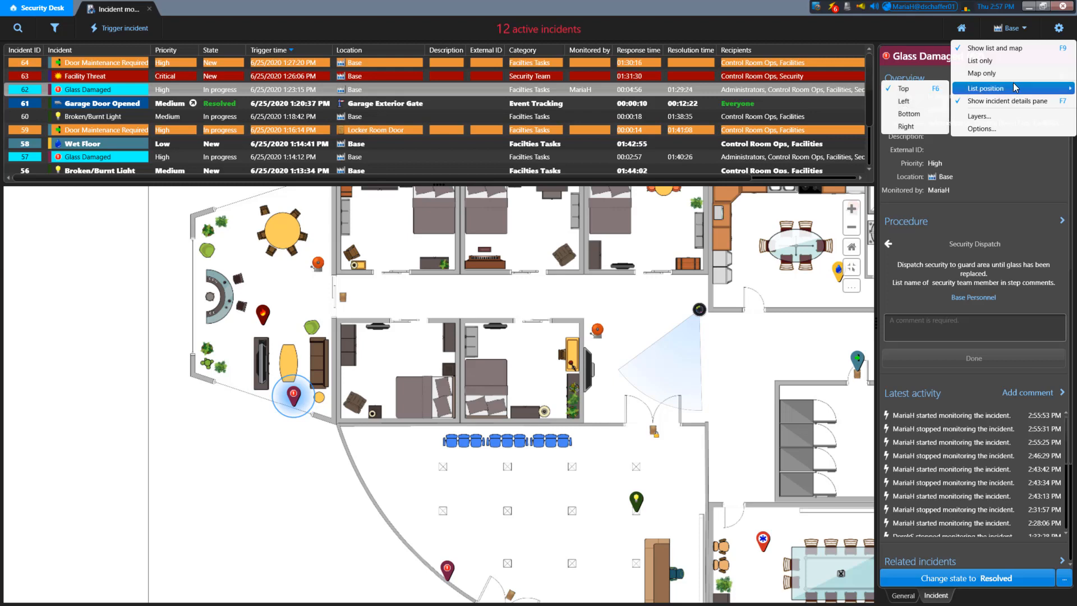
click(916, 113)
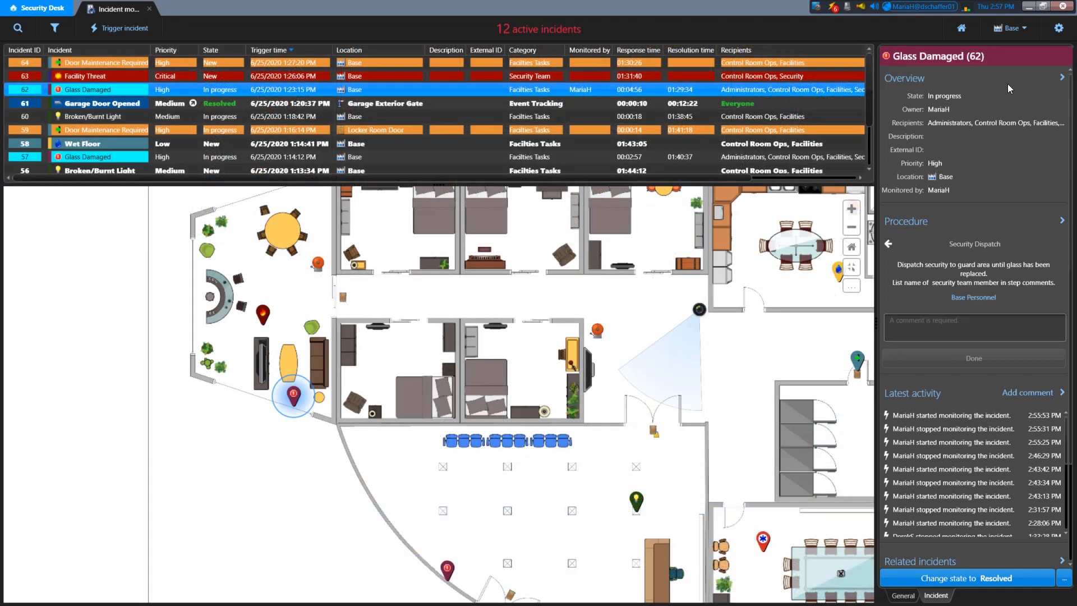
Step: Hide the incident details pane so only the incident list and map are shown
click(1058, 28)
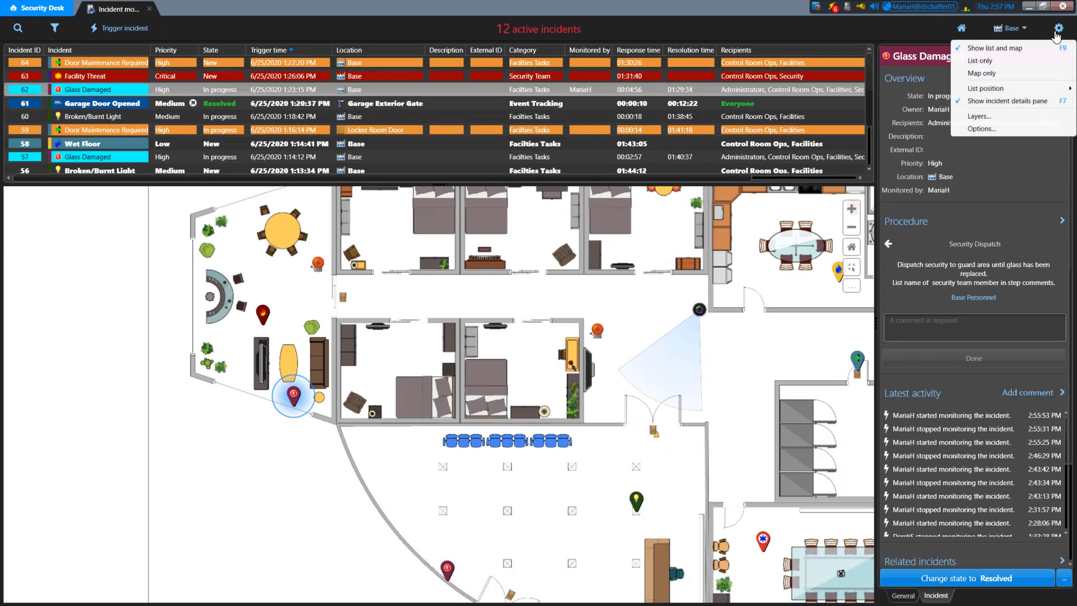
click(1026, 100)
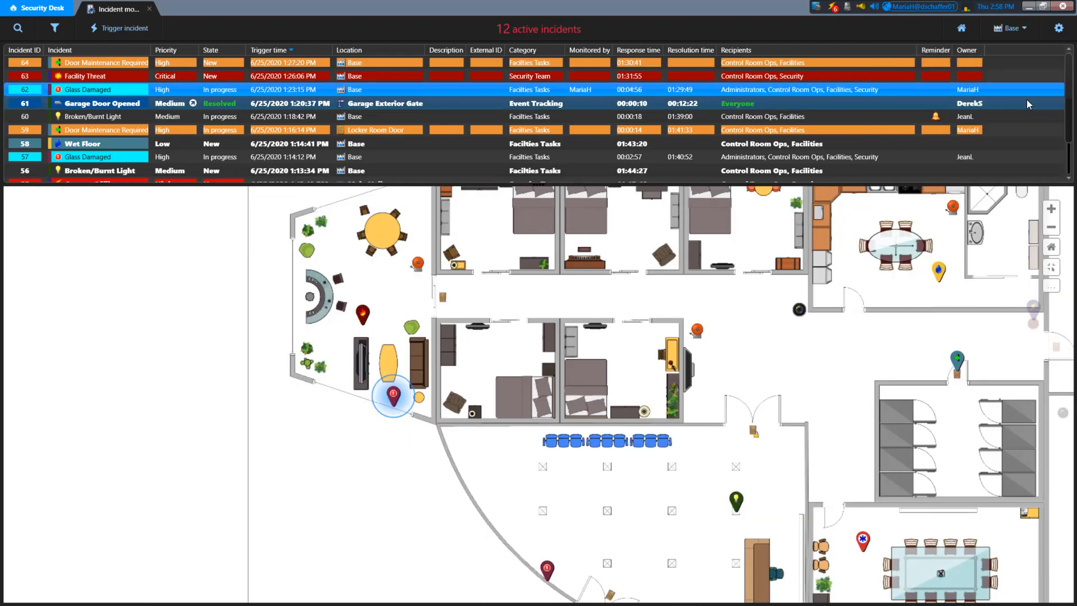
Step: Show the incident details pane again, widen it, and enlarge the incident list to display more incidents above the map
click(1059, 28)
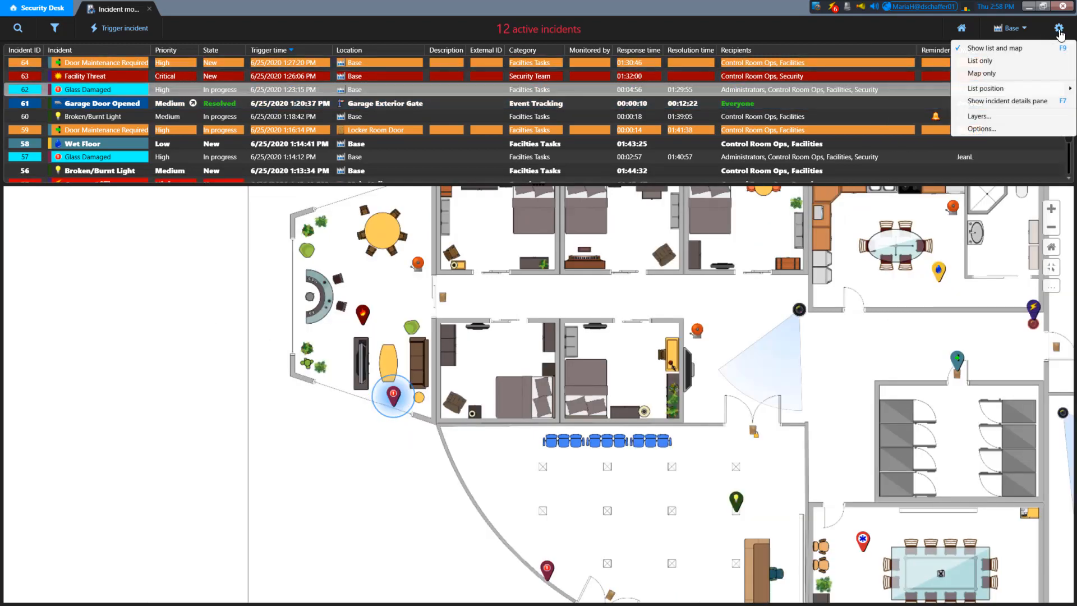
click(1035, 99)
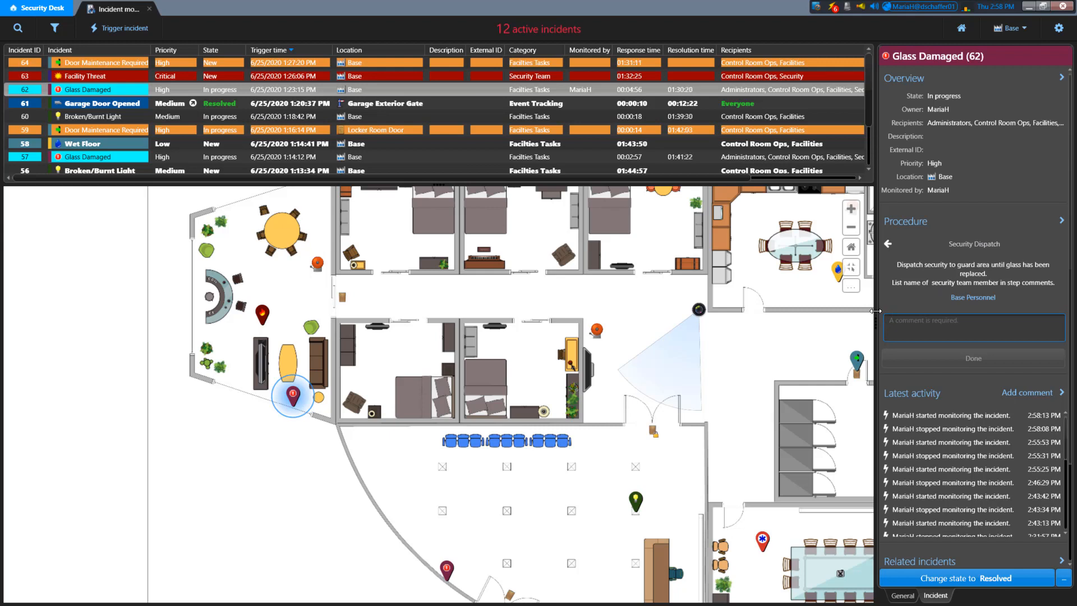
drag(875, 311, 842, 324)
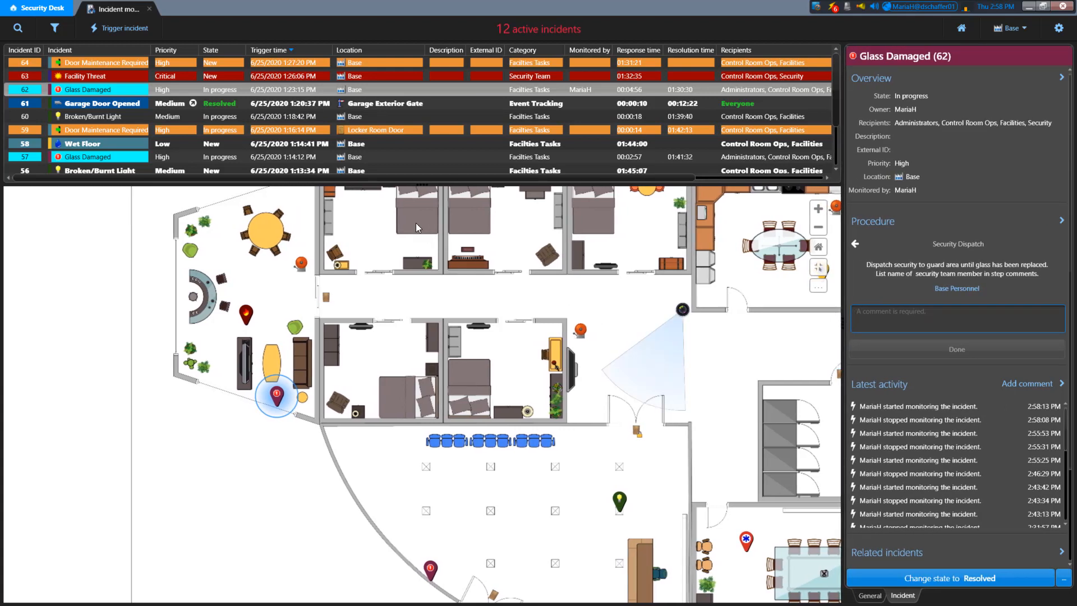
drag(425, 184, 425, 216)
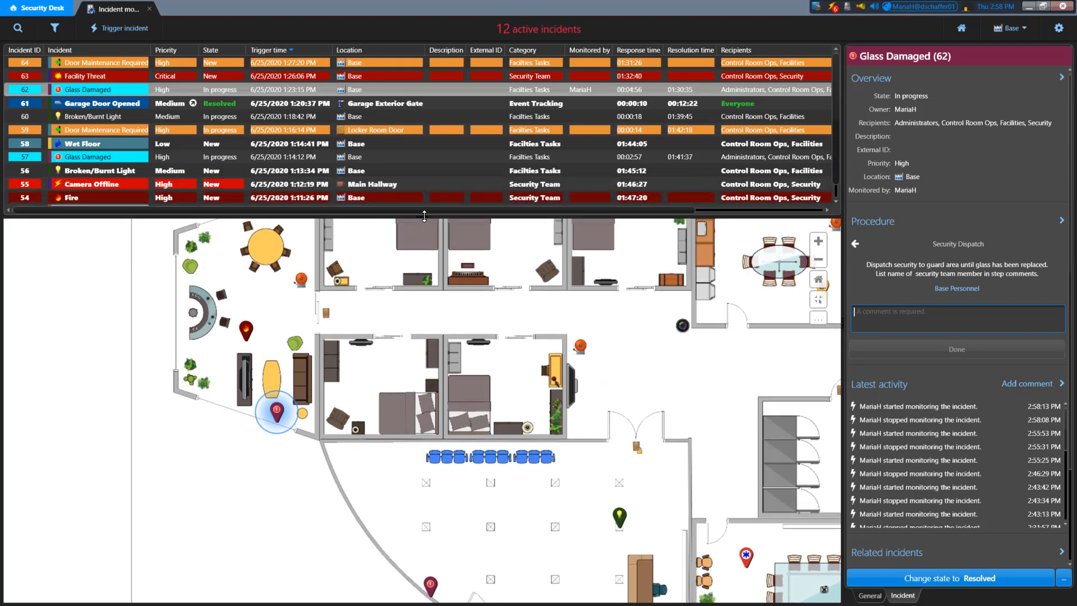
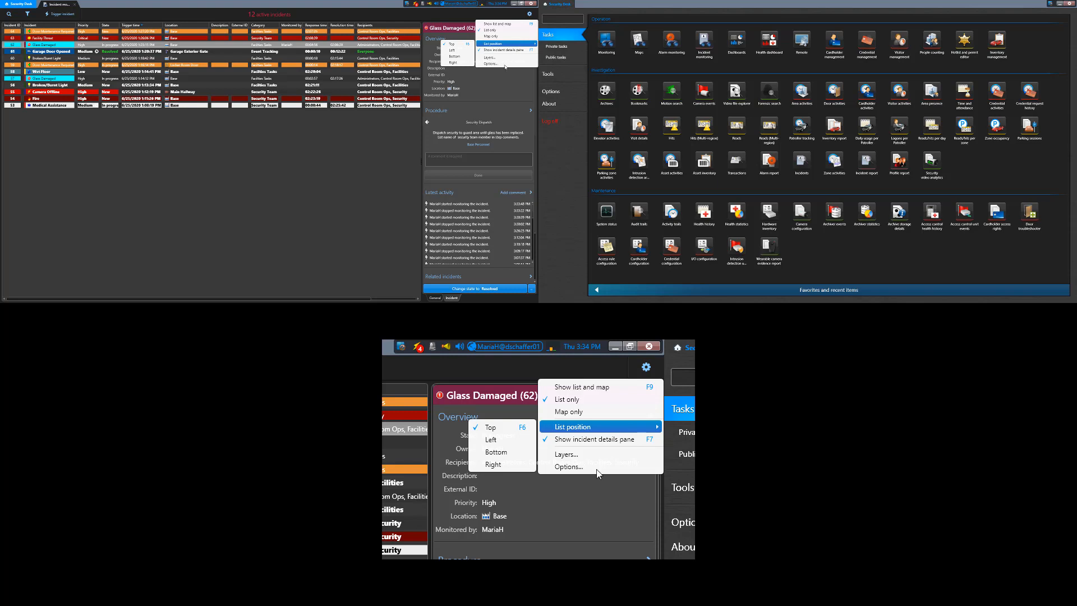
Step: Widen the incident details pane in the list-only task and open a second Incident monitoring task on the other monitor
click(398, 135)
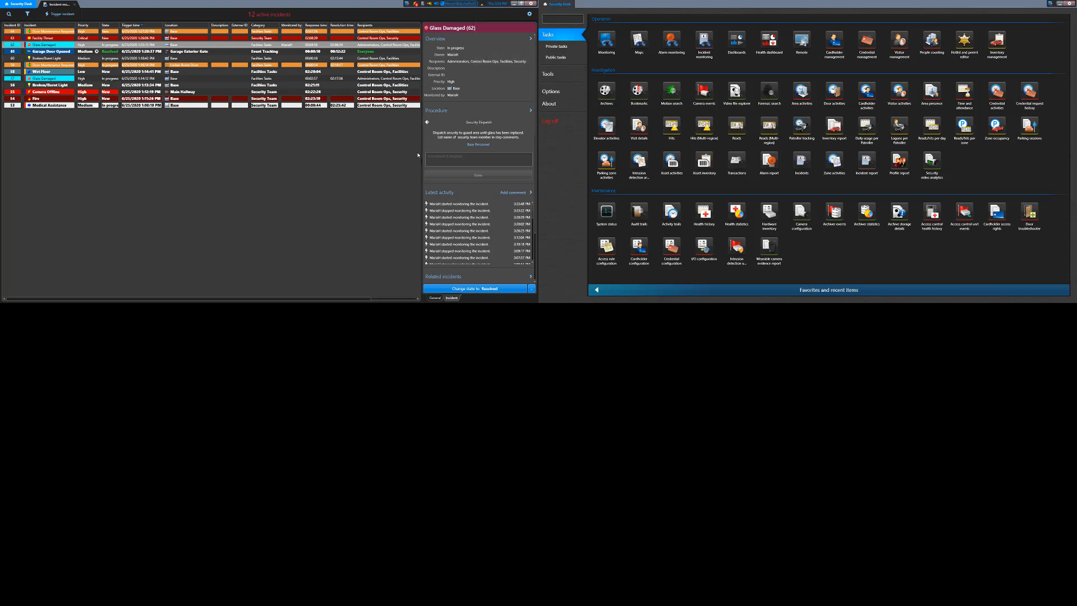
drag(420, 147, 407, 149)
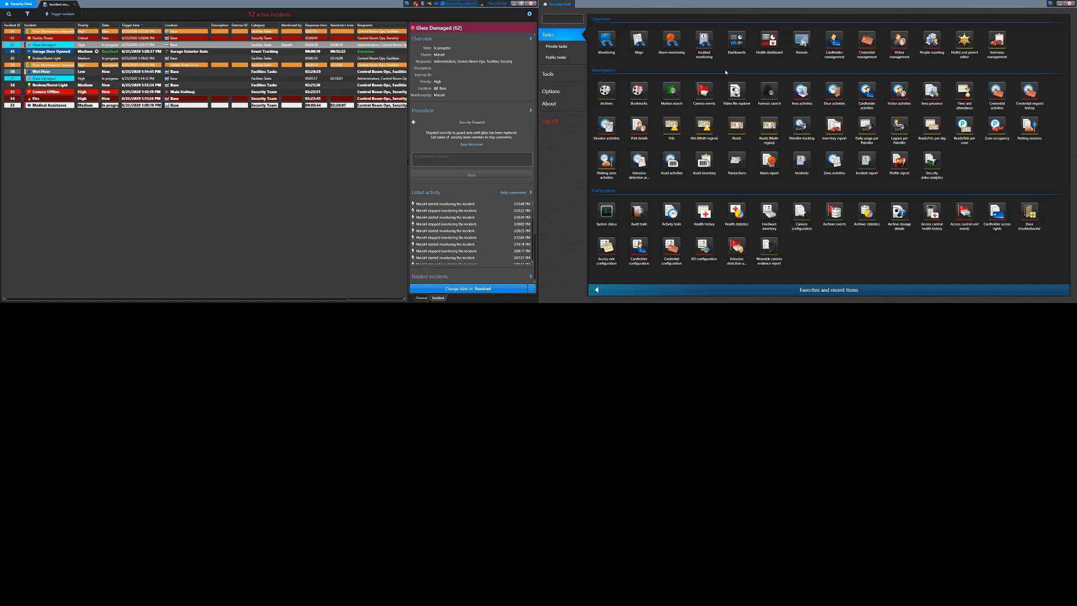
click(705, 46)
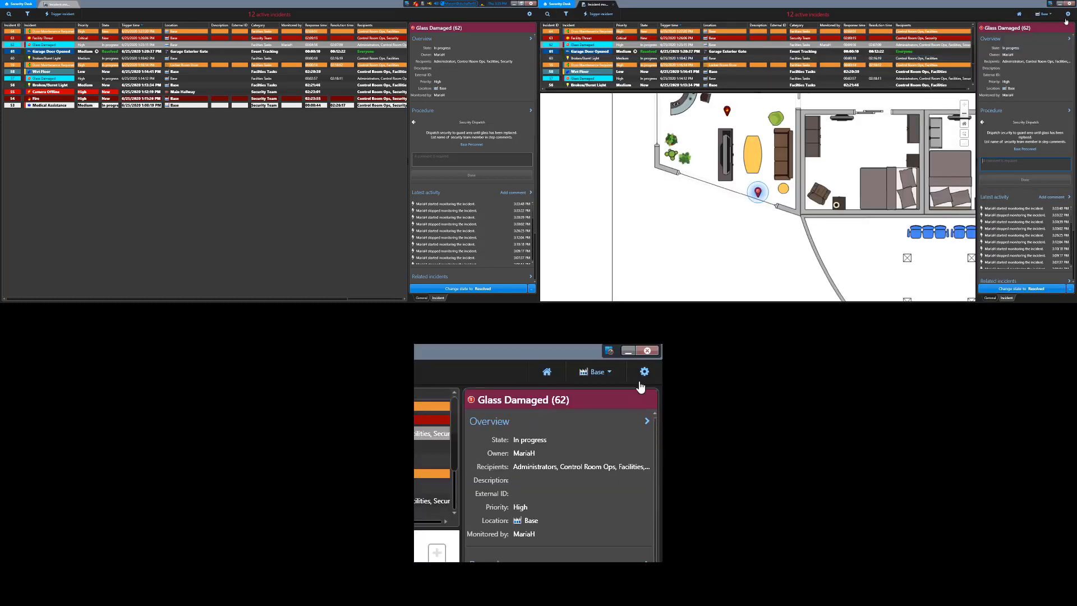
Step: Set the second monitor's Incident monitoring task to Map only, hide its incident details pane, and zoom out and reposition the map
click(1067, 15)
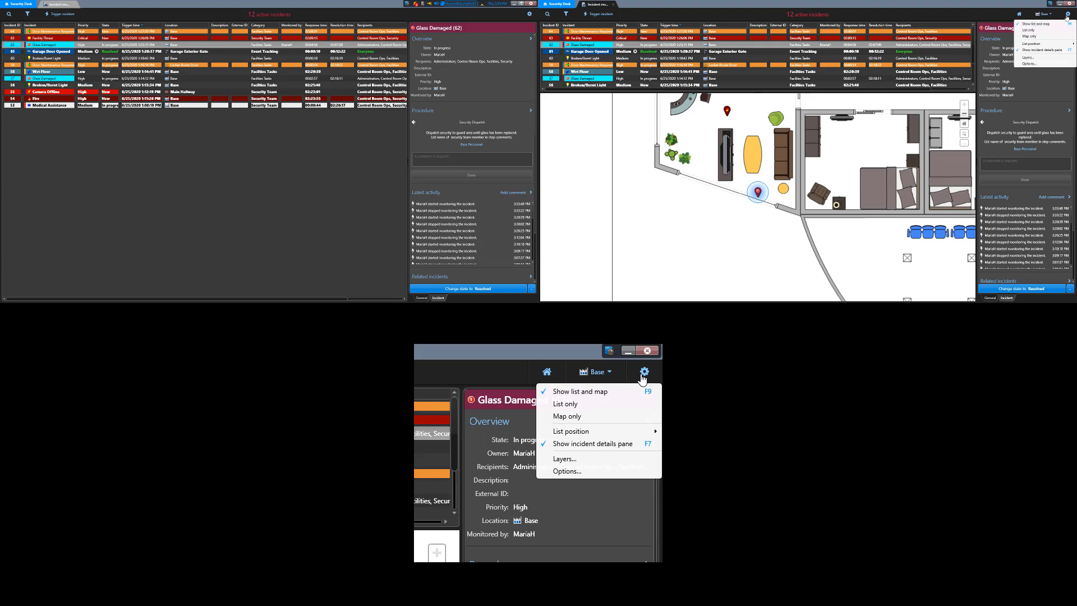
click(1037, 36)
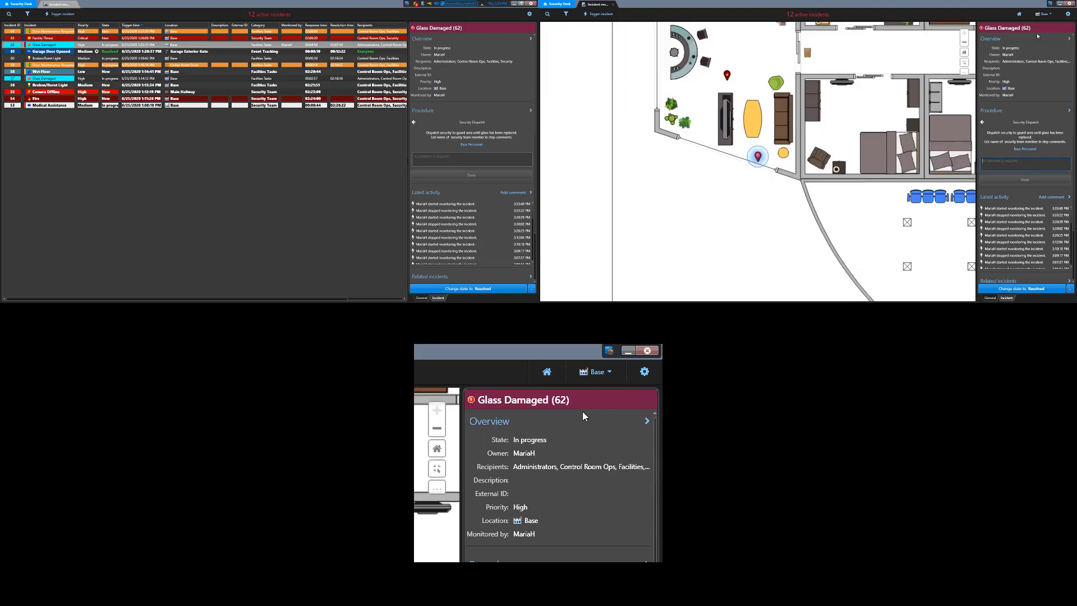
click(1067, 15)
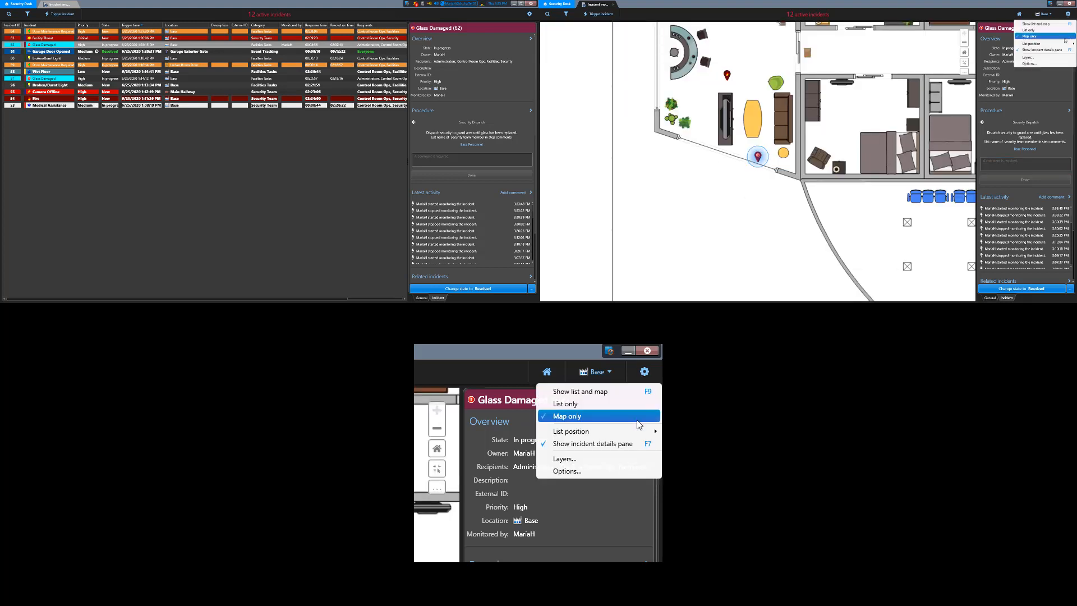
click(1054, 49)
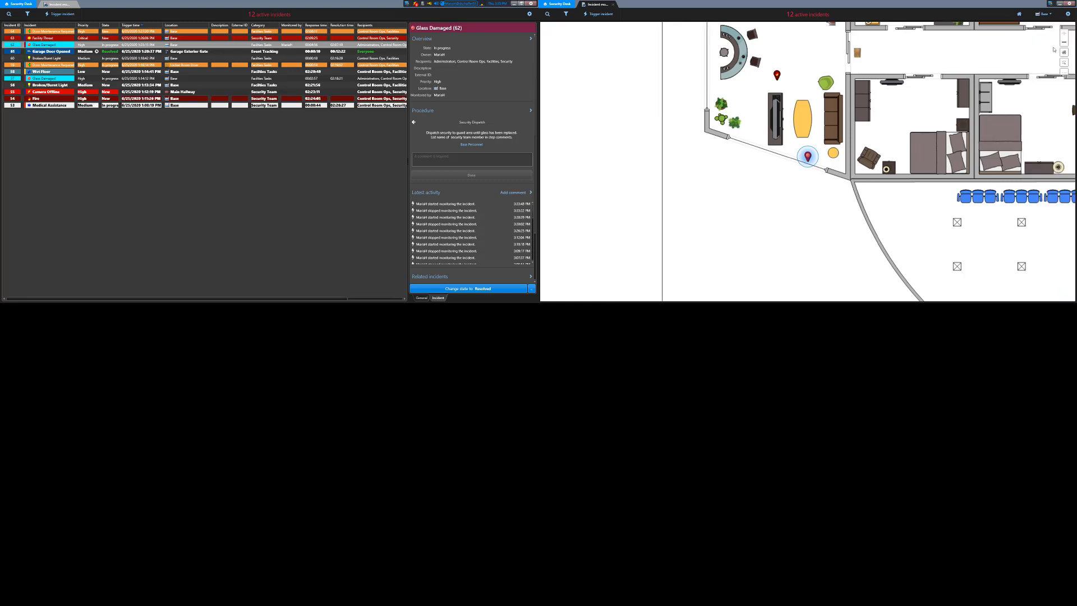
scroll(853, 161, down, 3)
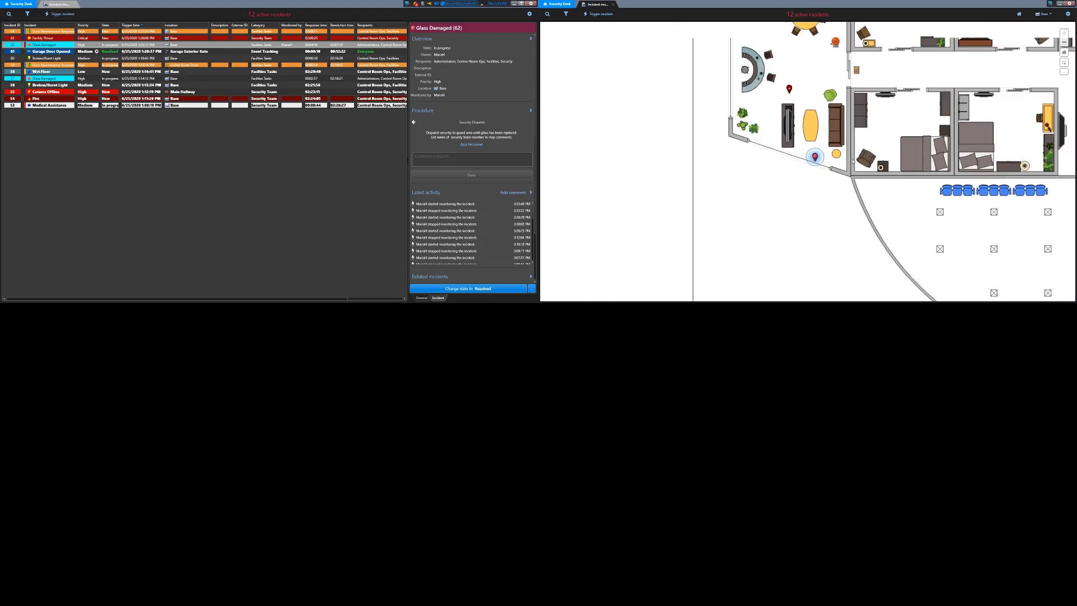
drag(917, 153, 692, 157)
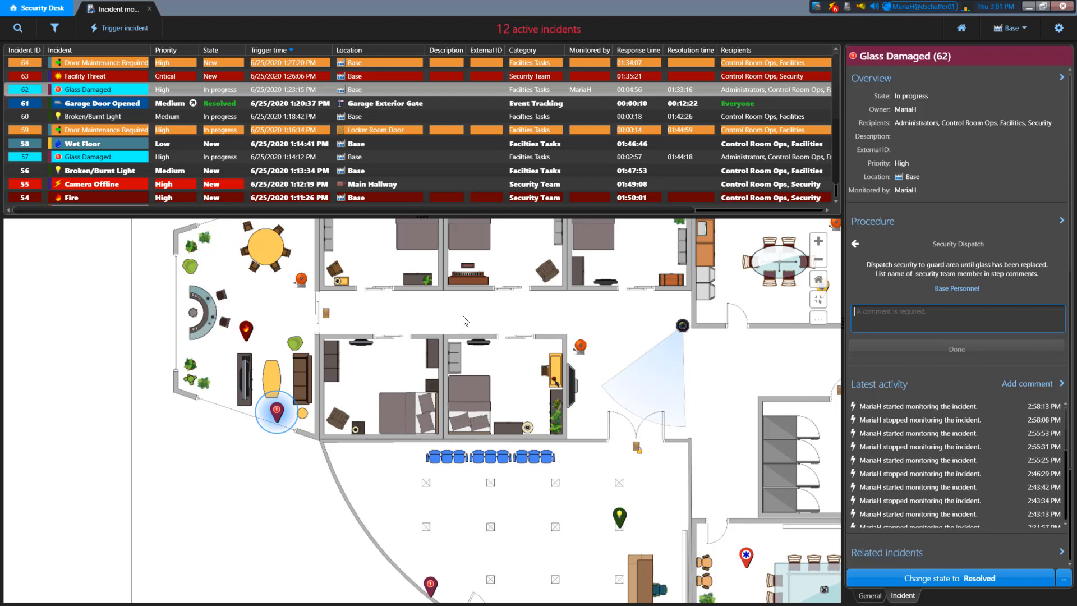
Step: Hide empty layers in the map's layer selection and turn off the Alarm layer
click(1059, 28)
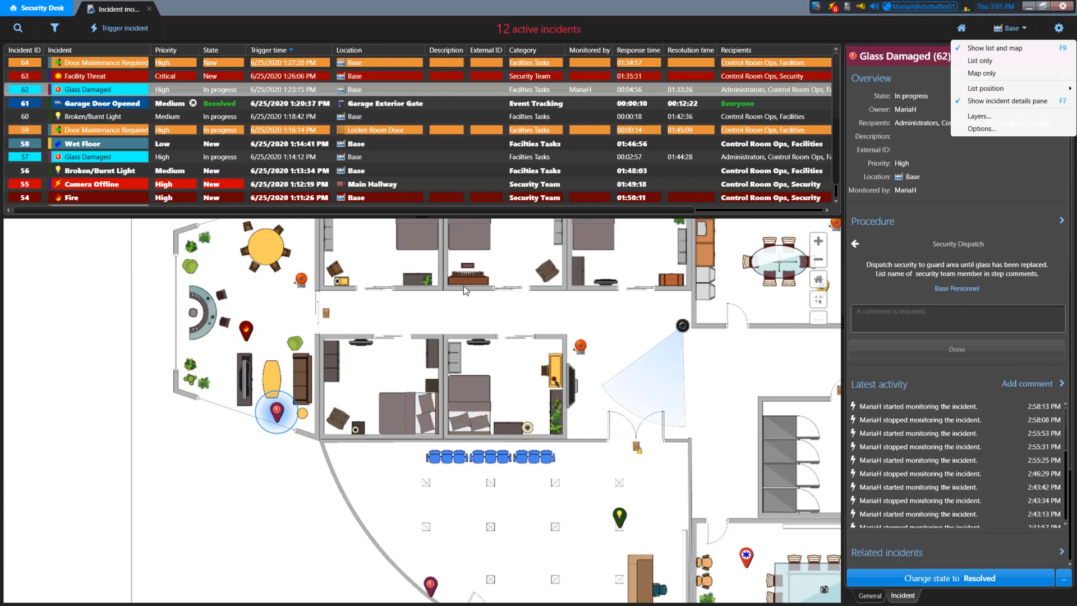
click(440, 311)
right_click(440, 310)
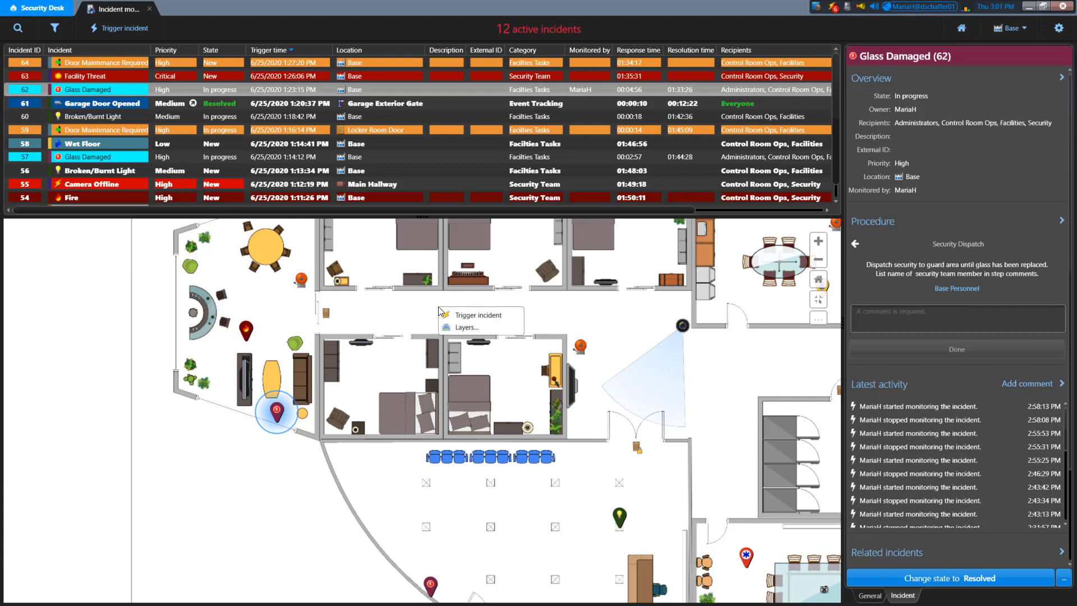
click(472, 327)
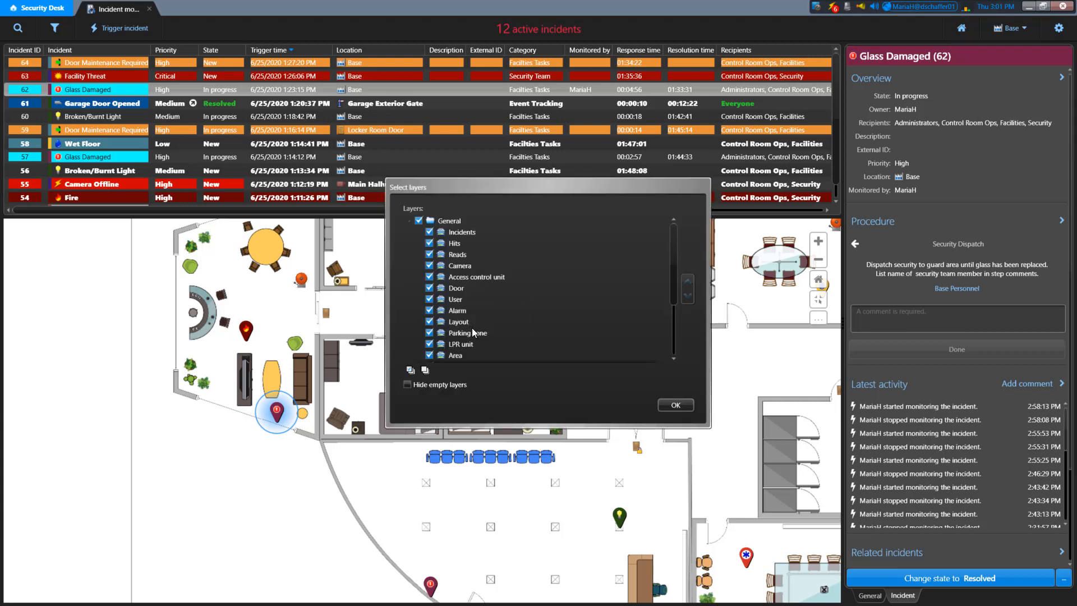
drag(571, 183, 409, 330)
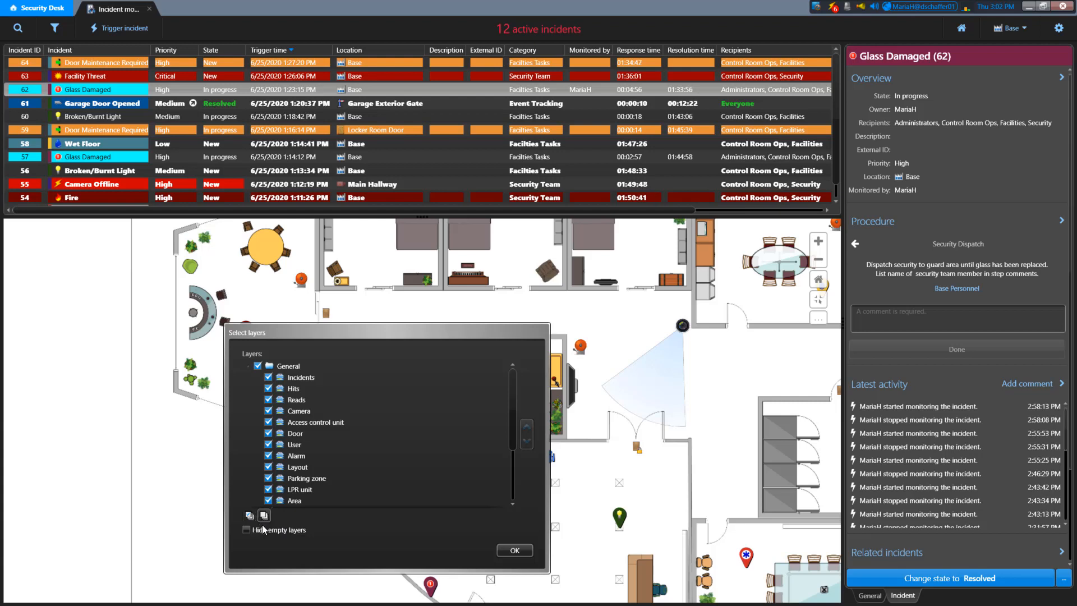
click(251, 528)
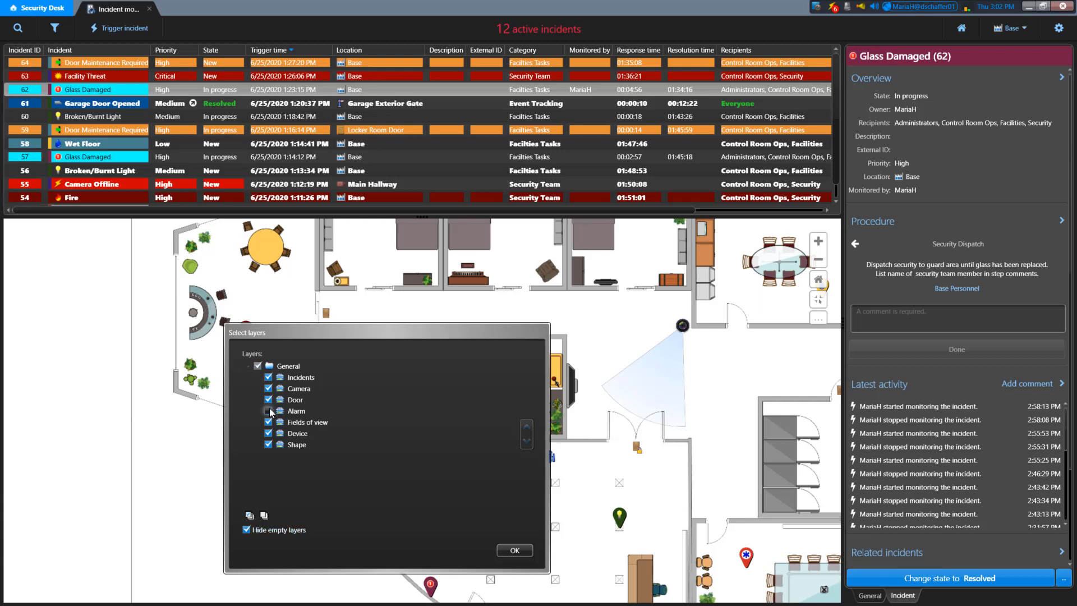
click(513, 549)
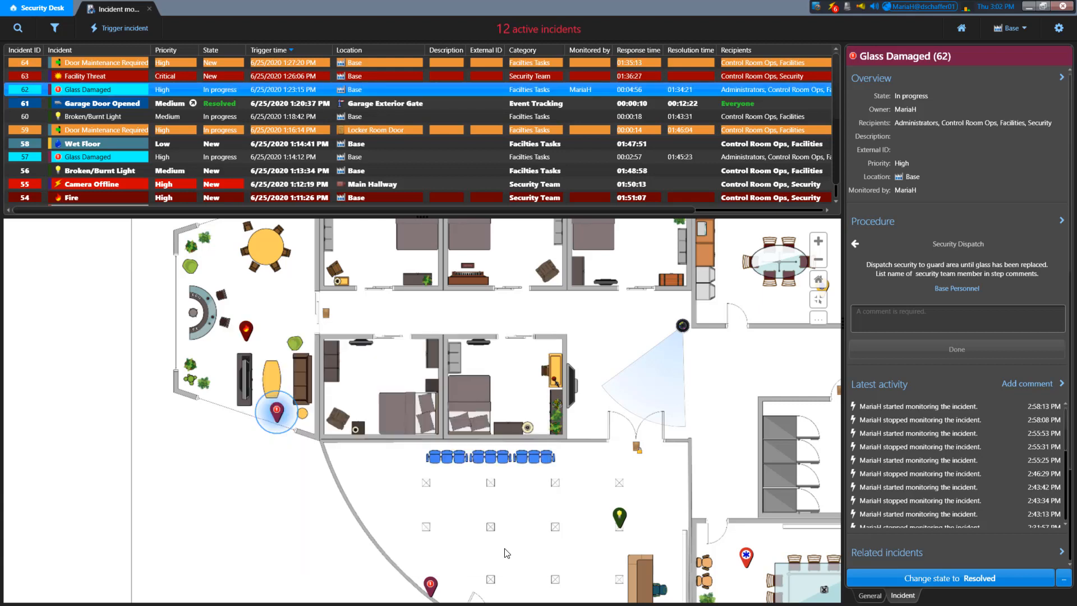
Step: Set the minimum priority in notification tray to High in the incident options
click(1054, 30)
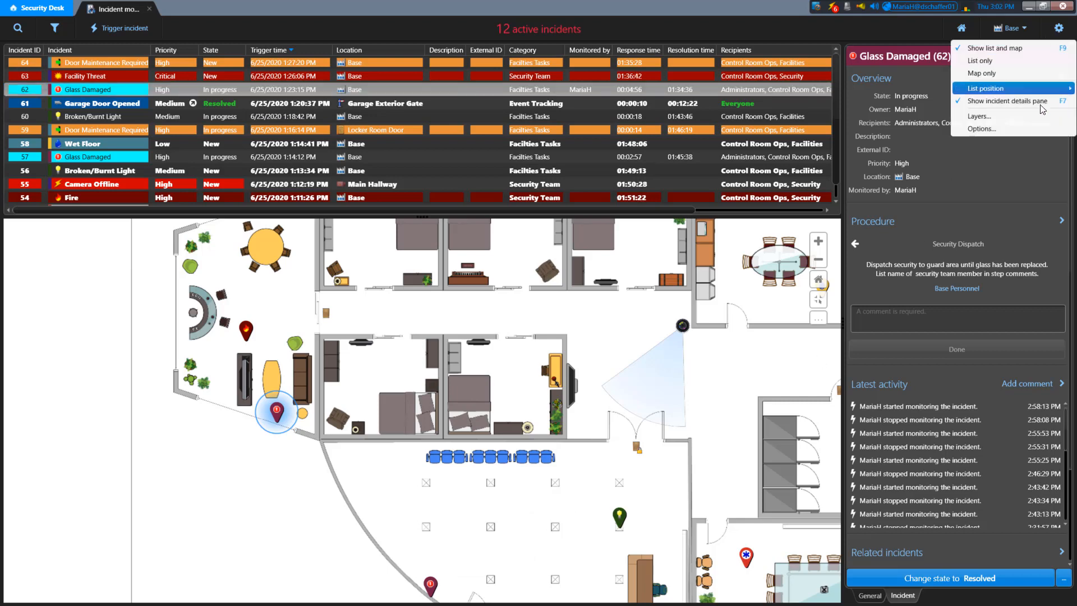
click(1007, 128)
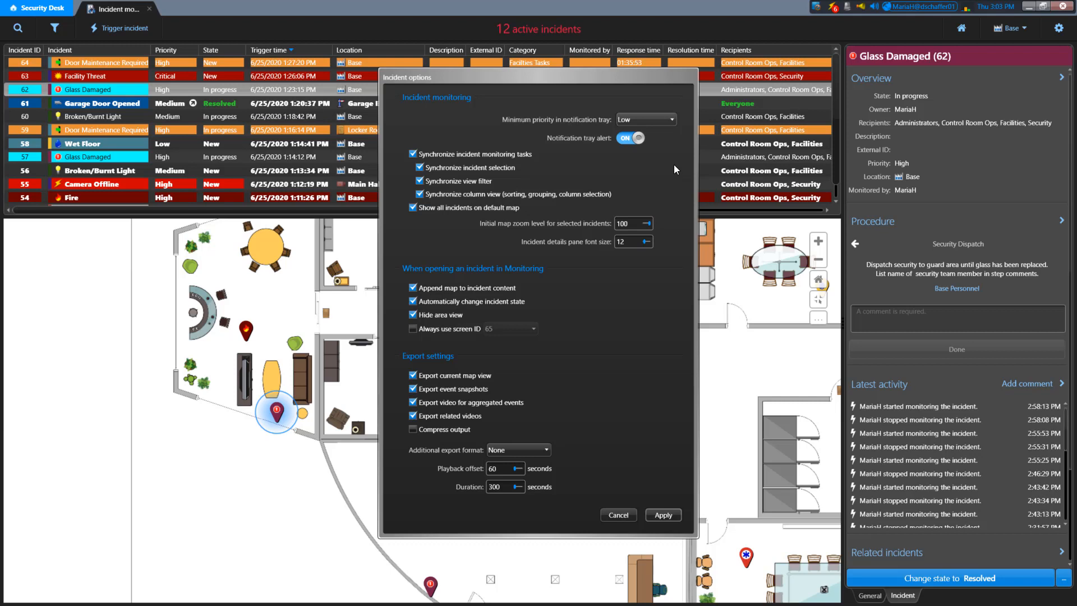
click(654, 116)
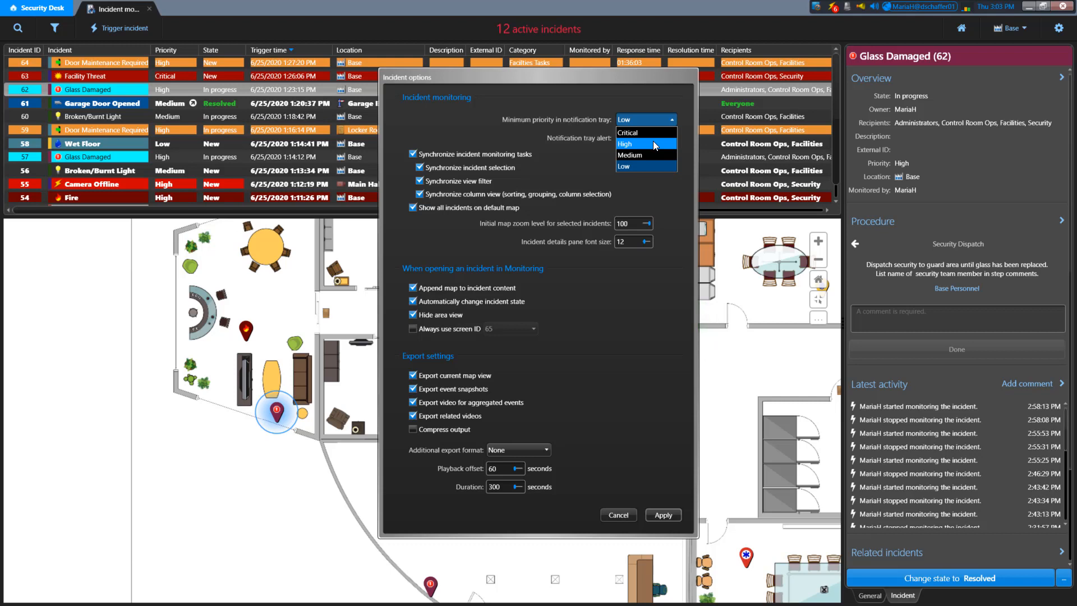
click(654, 142)
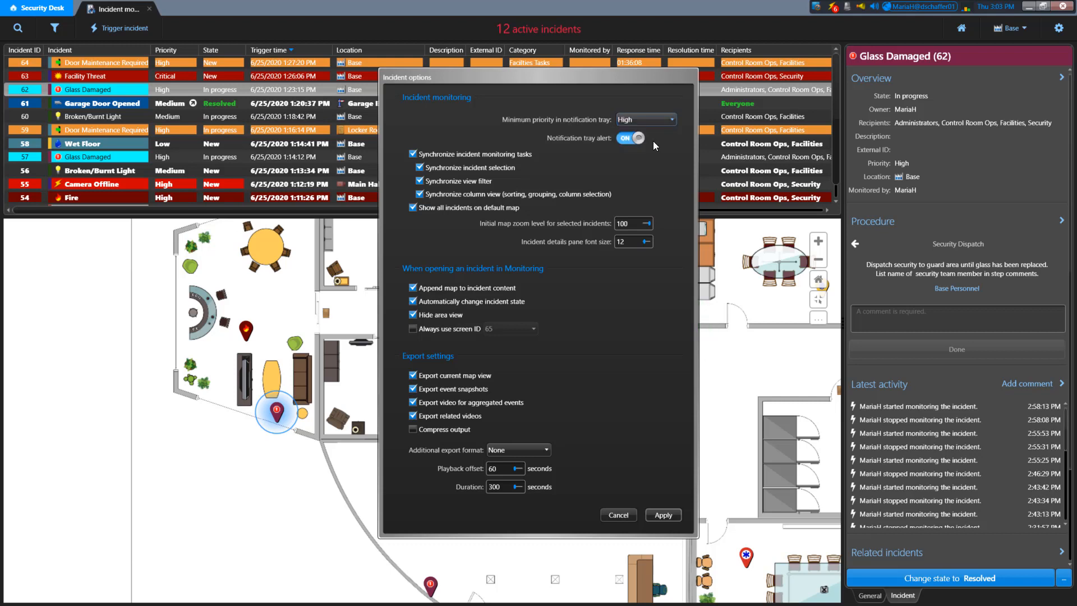
click(663, 516)
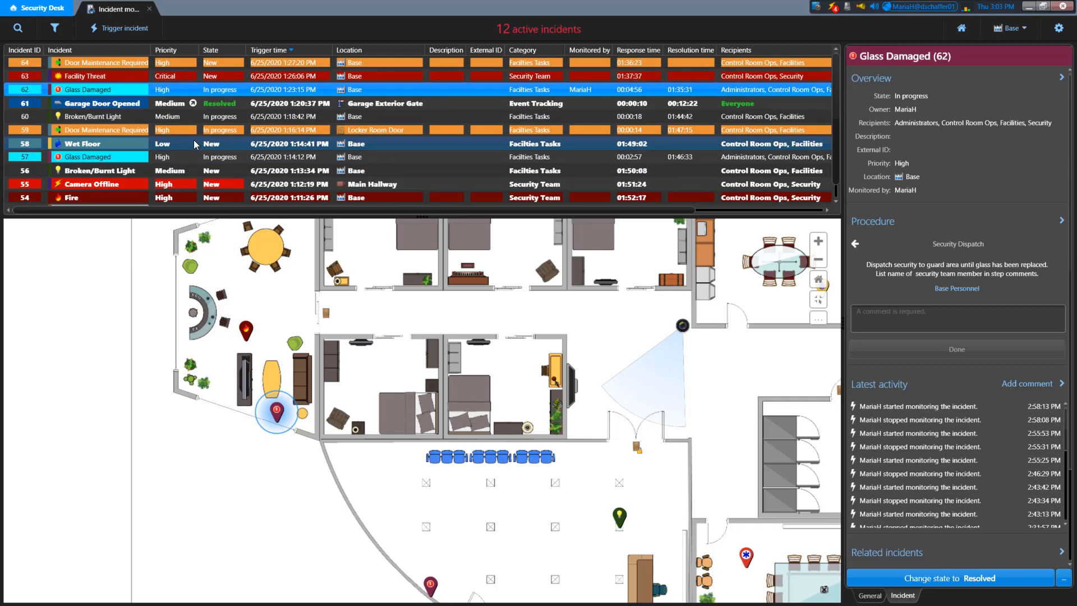
Step: Set the initial map zoom level for selected incidents to 50 and check it on Door Maintenance Required (59) and Glass Damaged (62)
click(1058, 27)
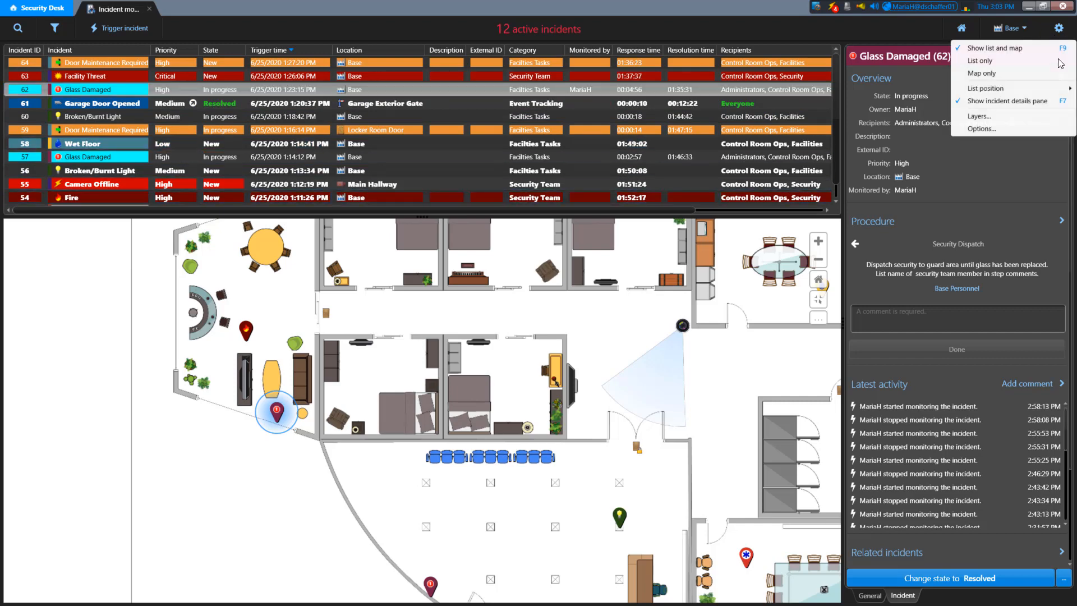
click(980, 129)
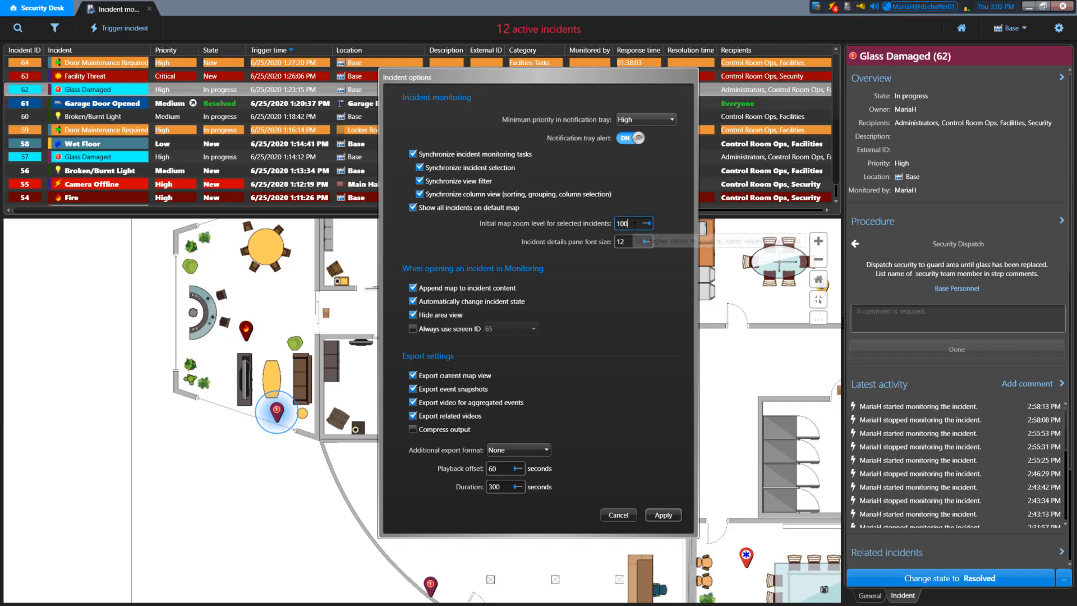
key(BackSpace)
key(BackSpace)
key(BackSpace)
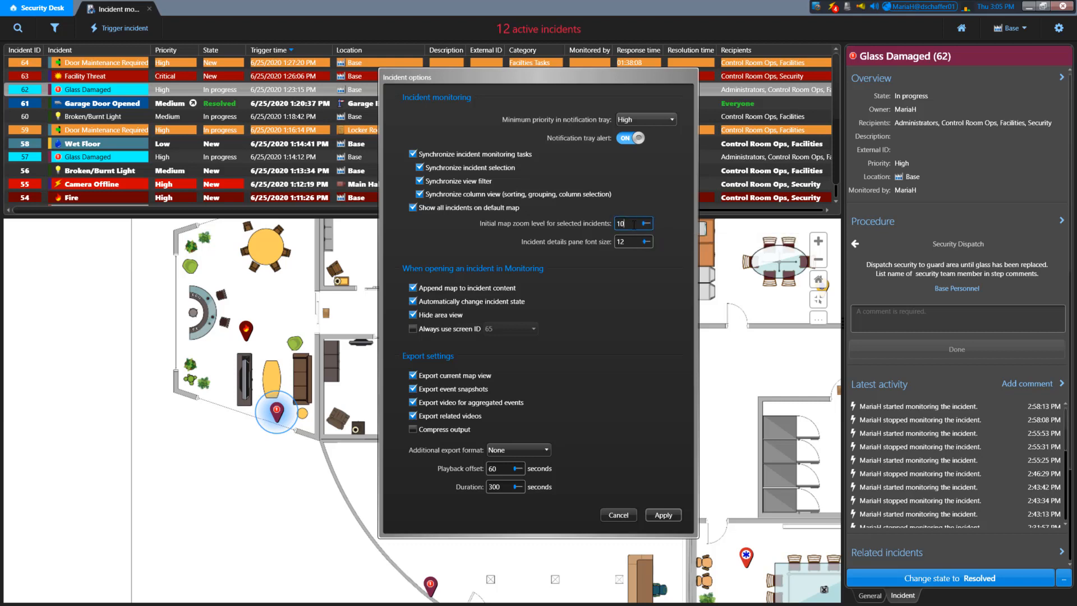
text(50)
click(660, 515)
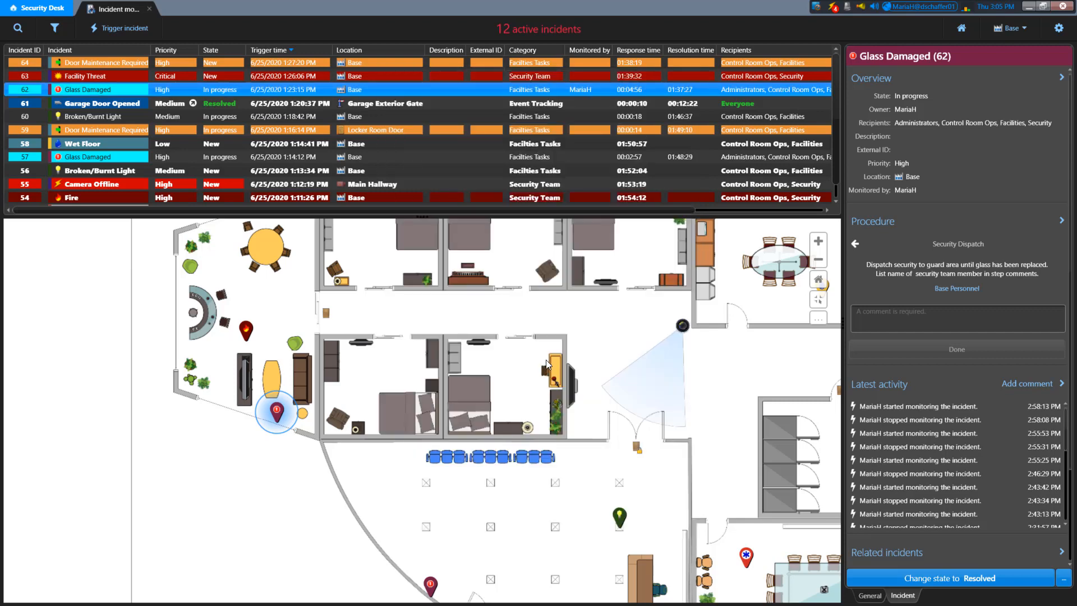
click(126, 130)
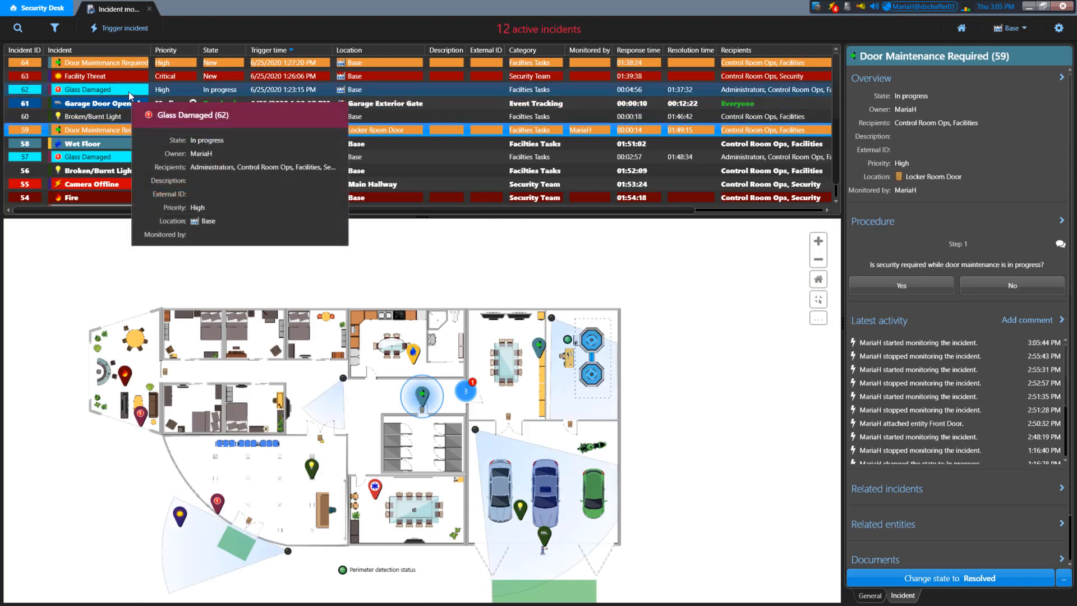
click(129, 92)
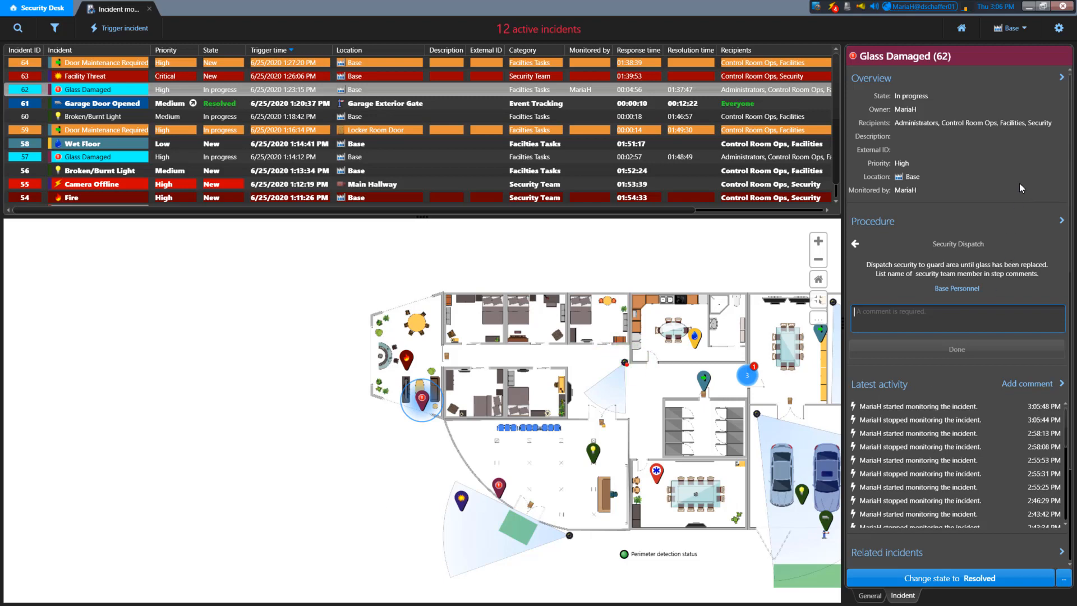
Step: Open the incident options again to review the remaining settings
click(1058, 30)
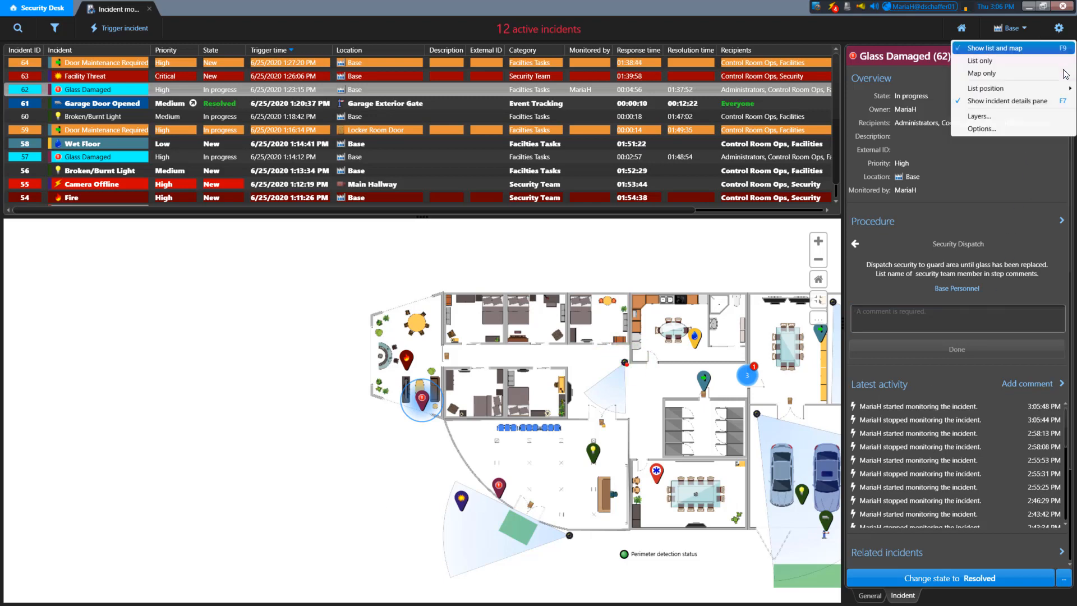
click(1015, 129)
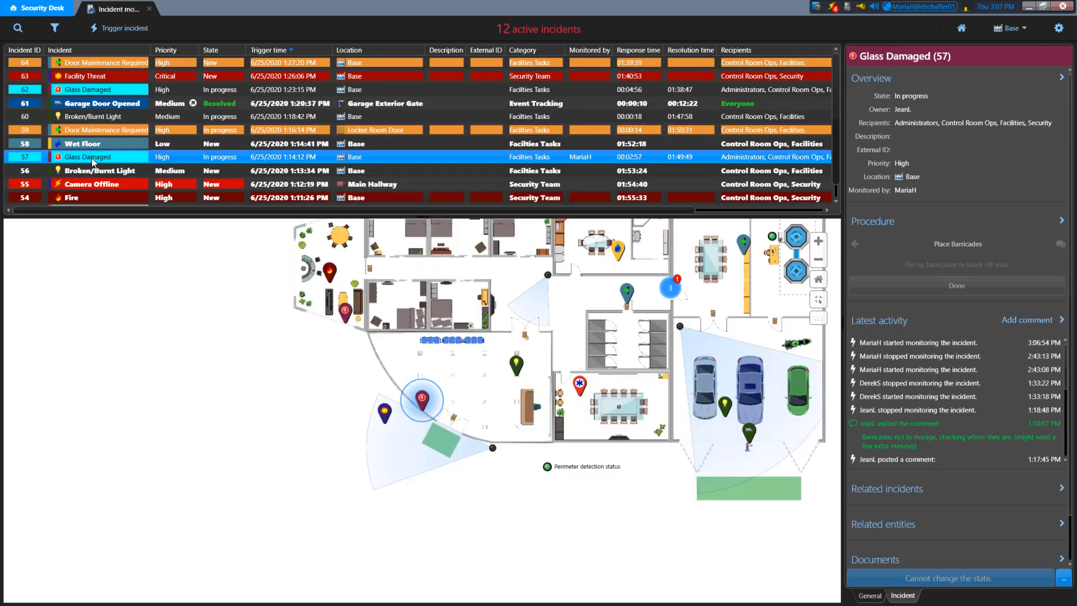
Step: Open the Glass Damaged (62) incident from the list in its own Monitoring task
click(129, 129)
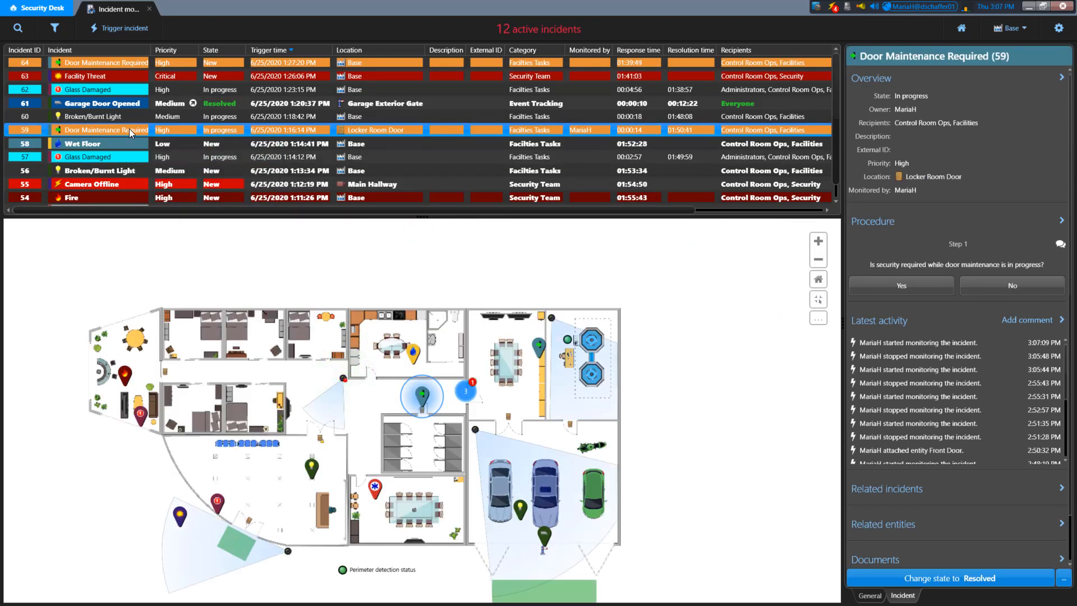
double_click(132, 89)
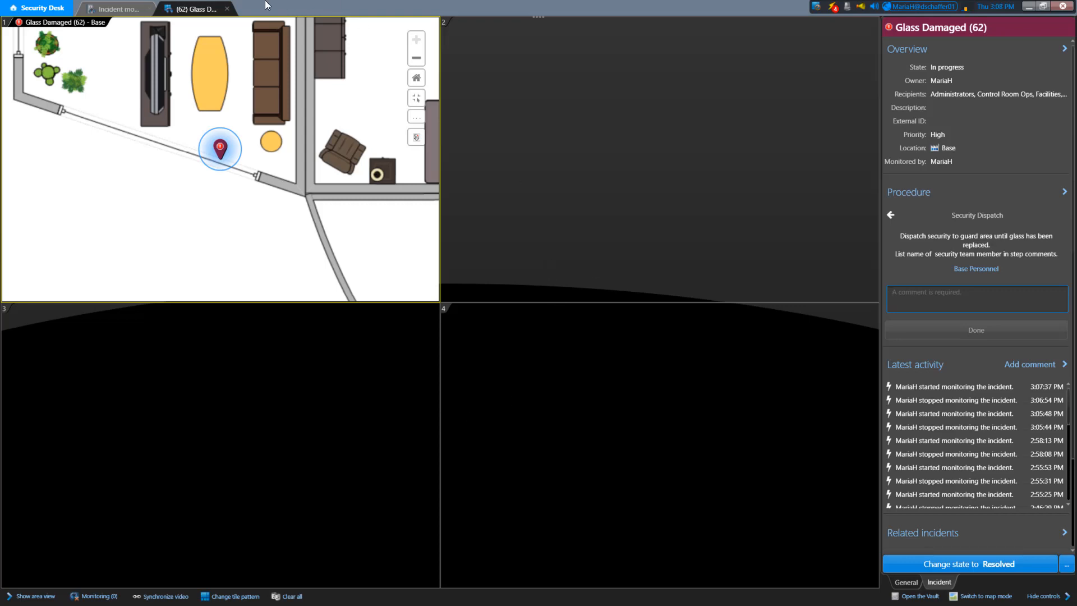
Step: Close the Glass Damaged (62) Monitoring task, review the incident options and leave them without applying changes
click(226, 9)
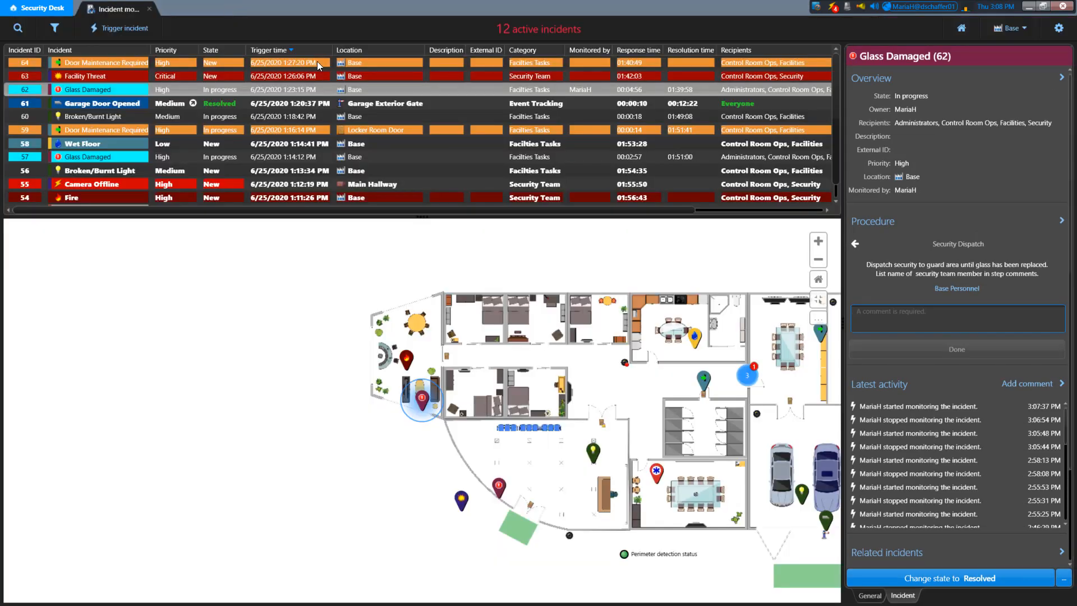
click(1058, 28)
click(1018, 126)
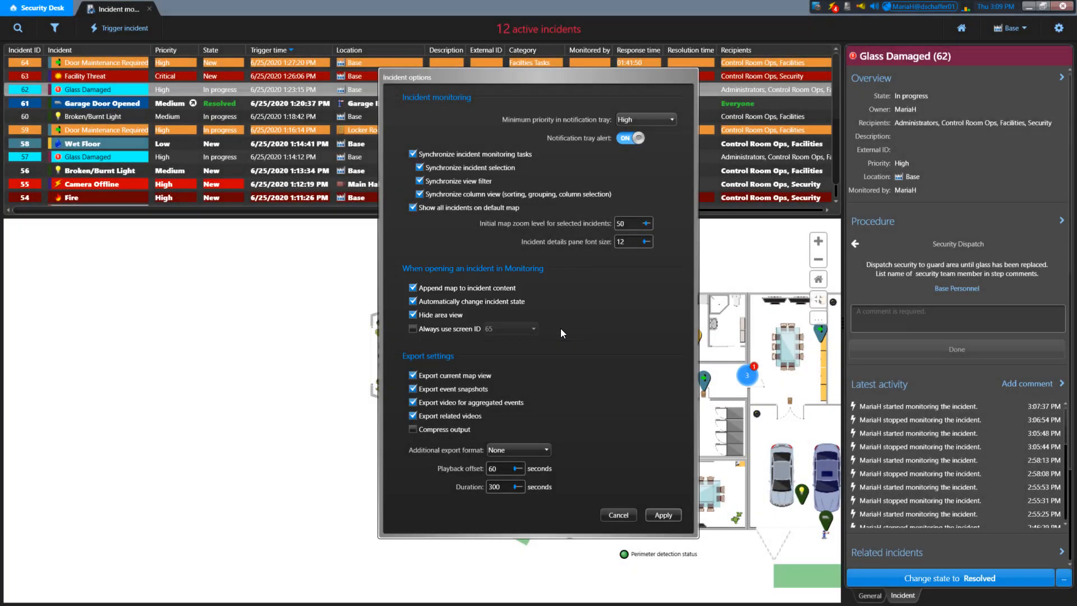
click(617, 515)
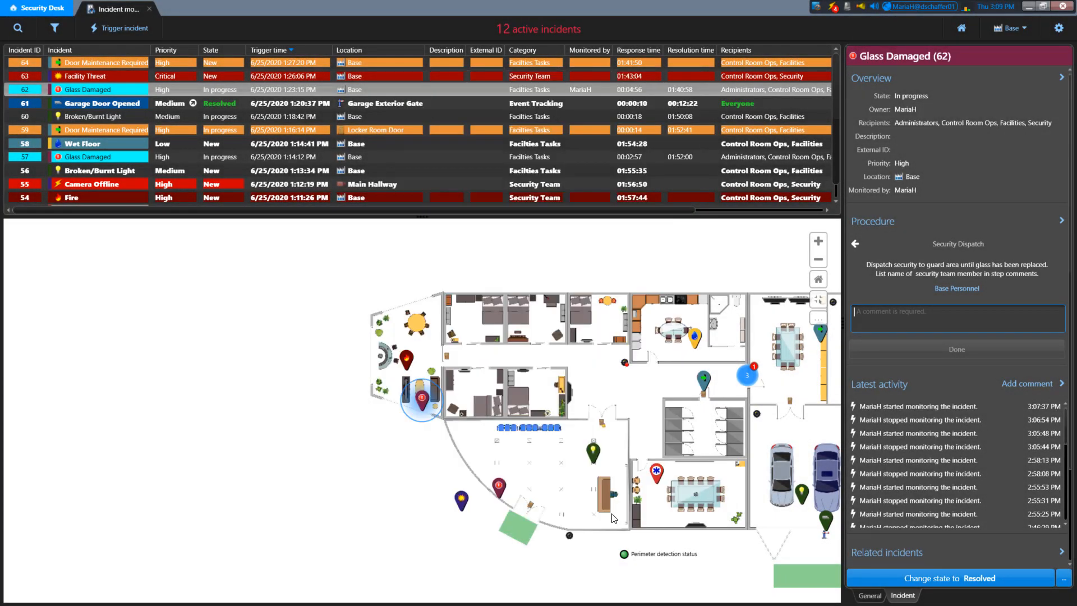
Step: Set Monitor ID to Show for the notification tray in the visual options and save the change
click(56, 7)
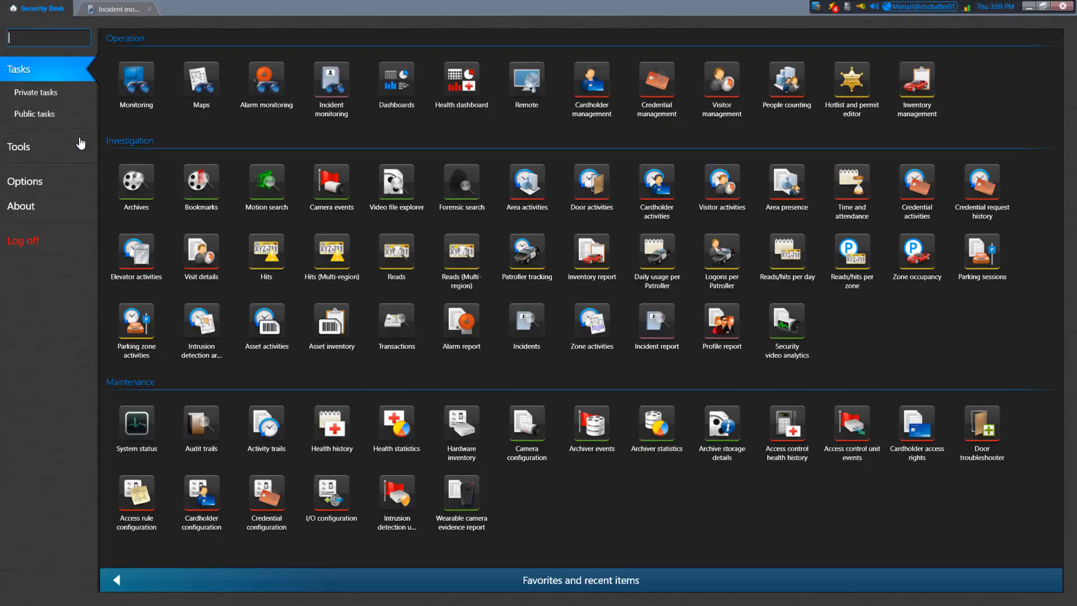
click(56, 183)
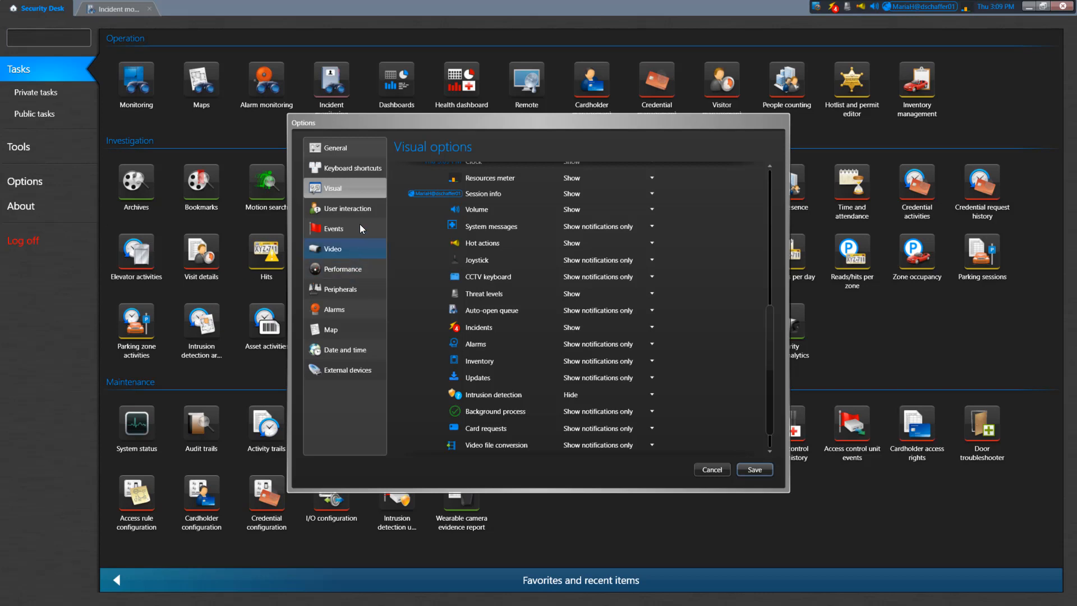
click(349, 190)
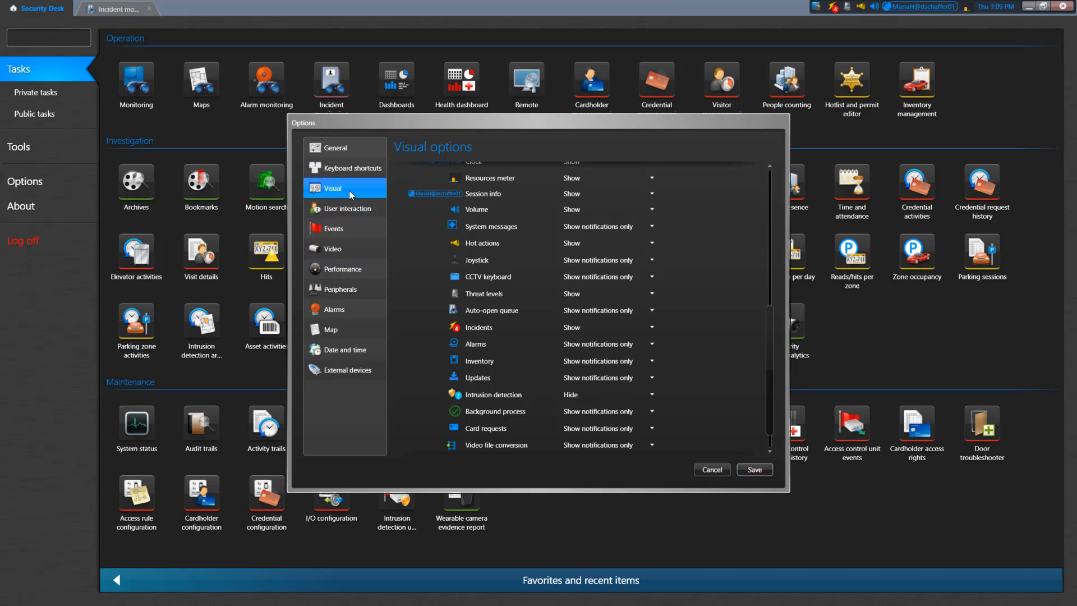
scroll(574, 335, up, 2)
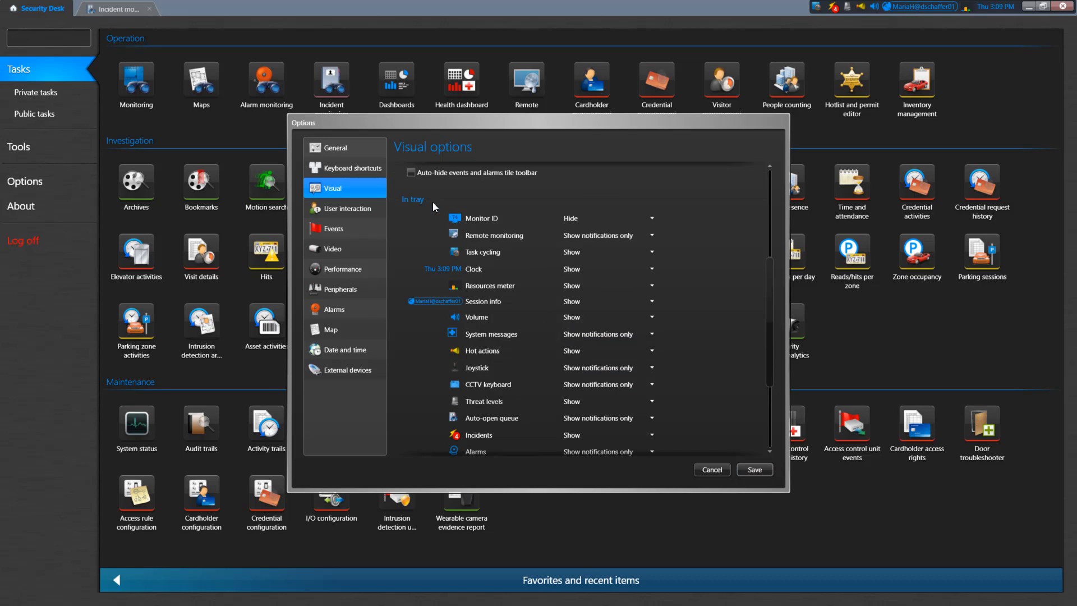
click(590, 220)
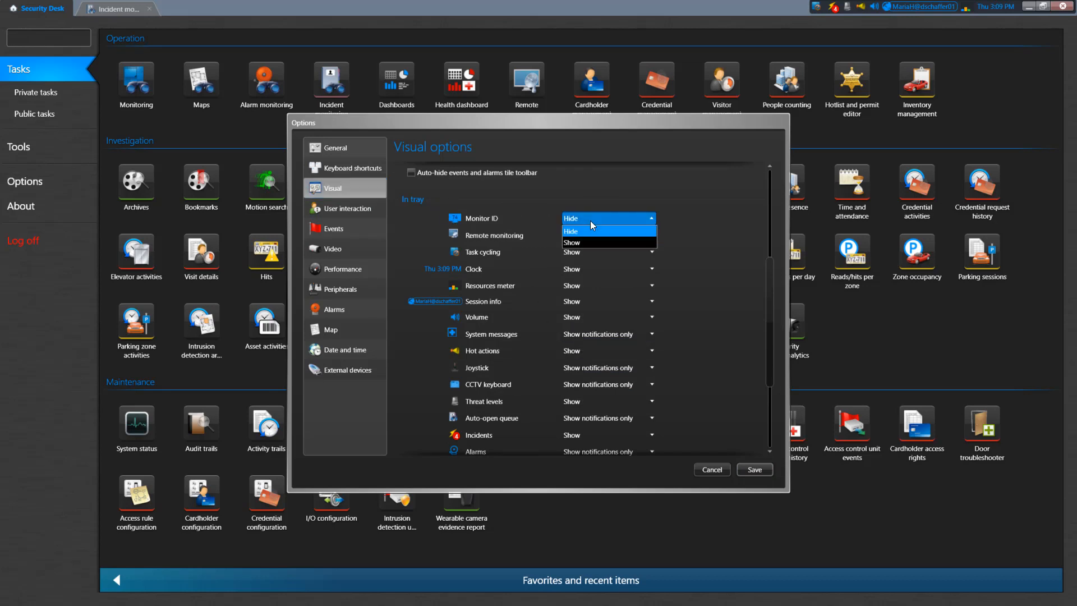
click(580, 241)
scroll(580, 241, down, 2)
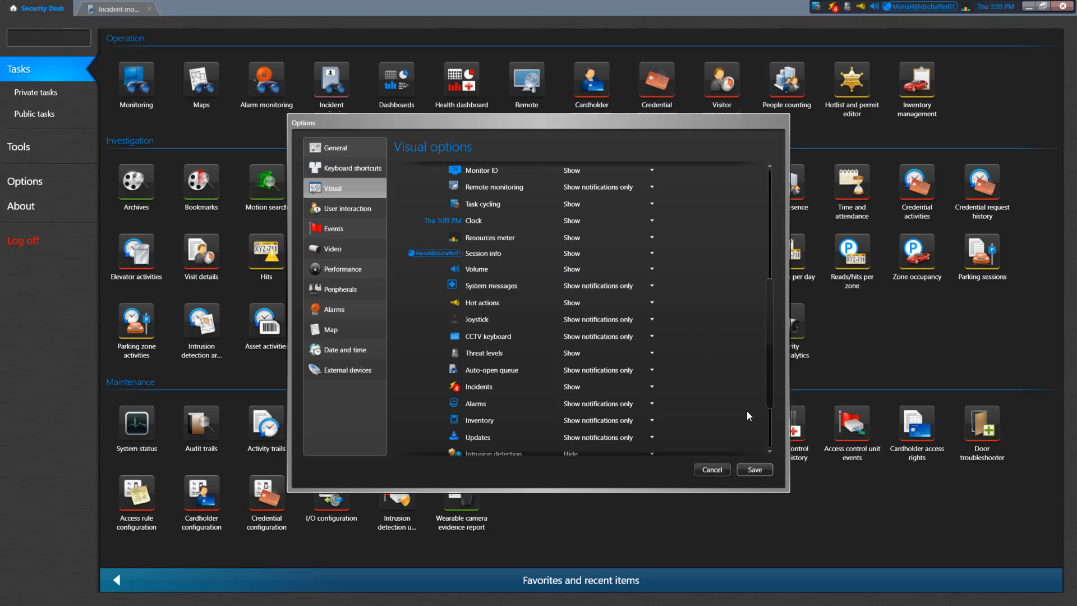
click(756, 469)
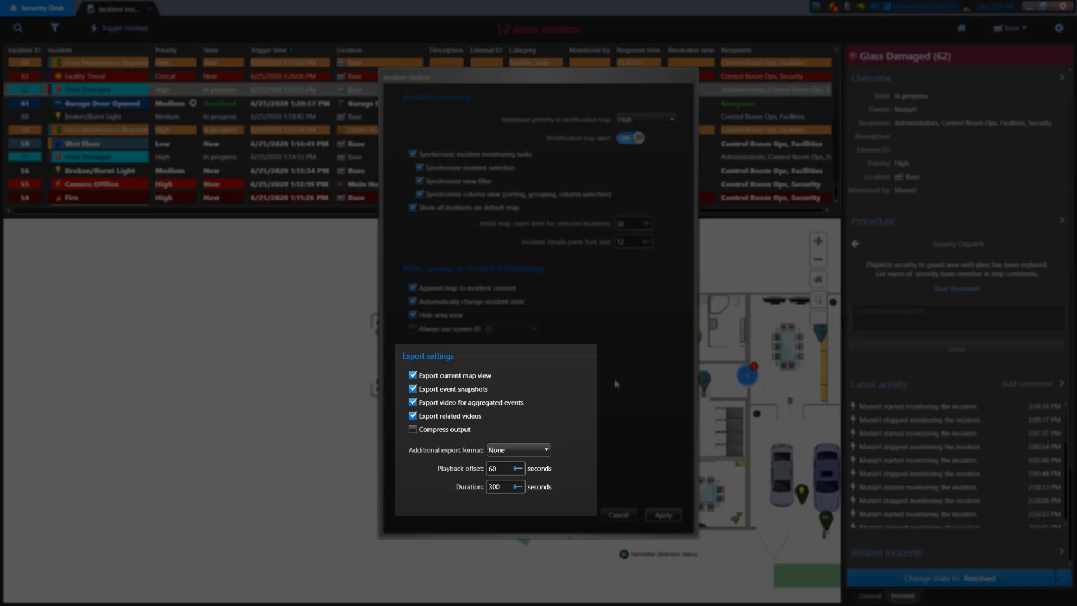
Step: Enable Compress output with Delete intermediary file(s) in the incident export settings, and set the additional export format to PDF
click(413, 429)
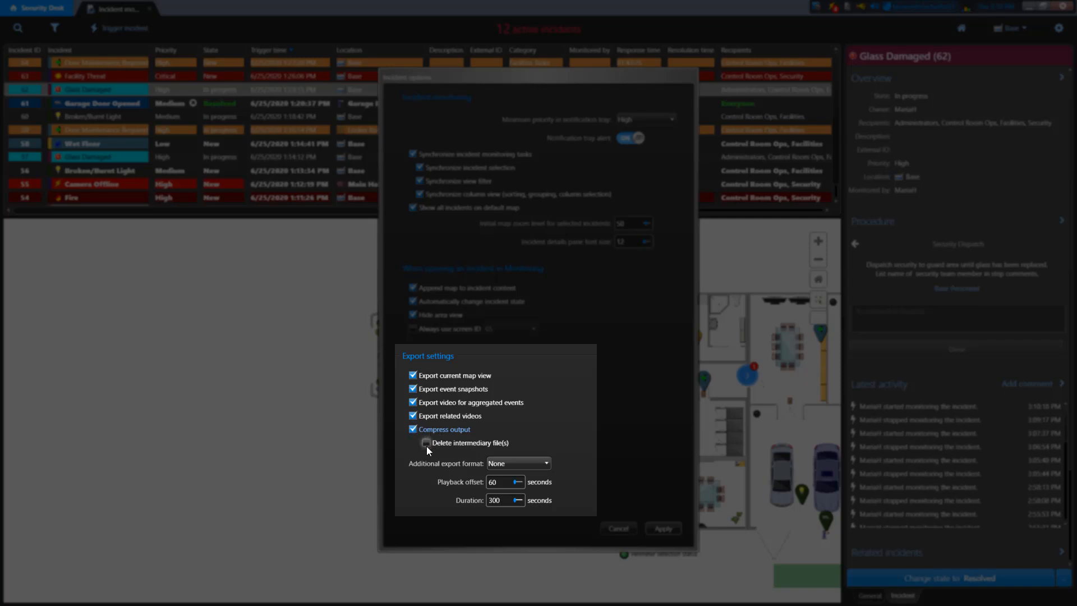
click(426, 444)
click(547, 466)
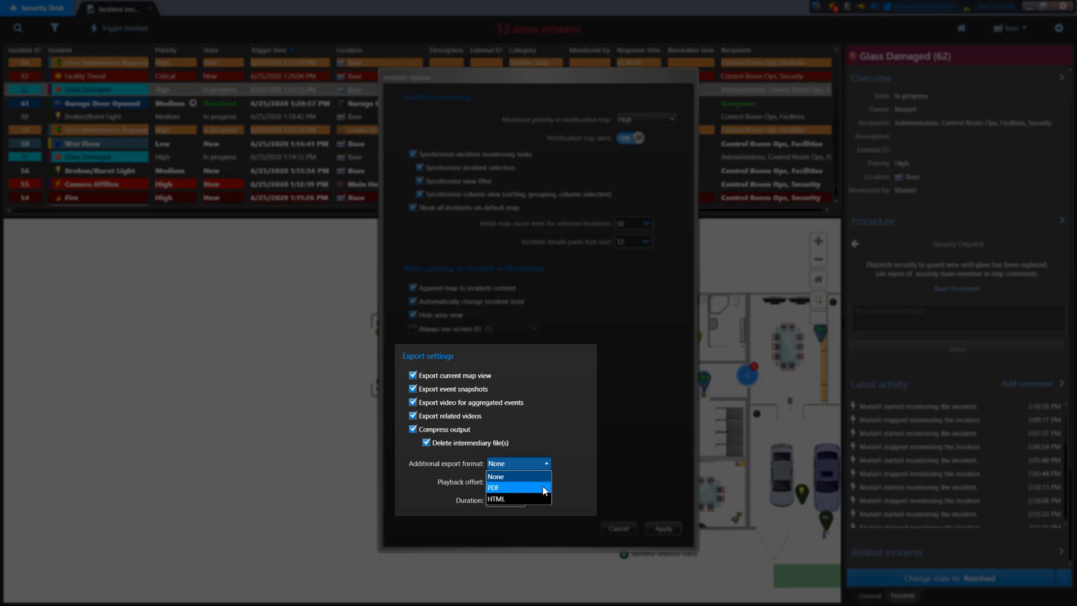
click(543, 486)
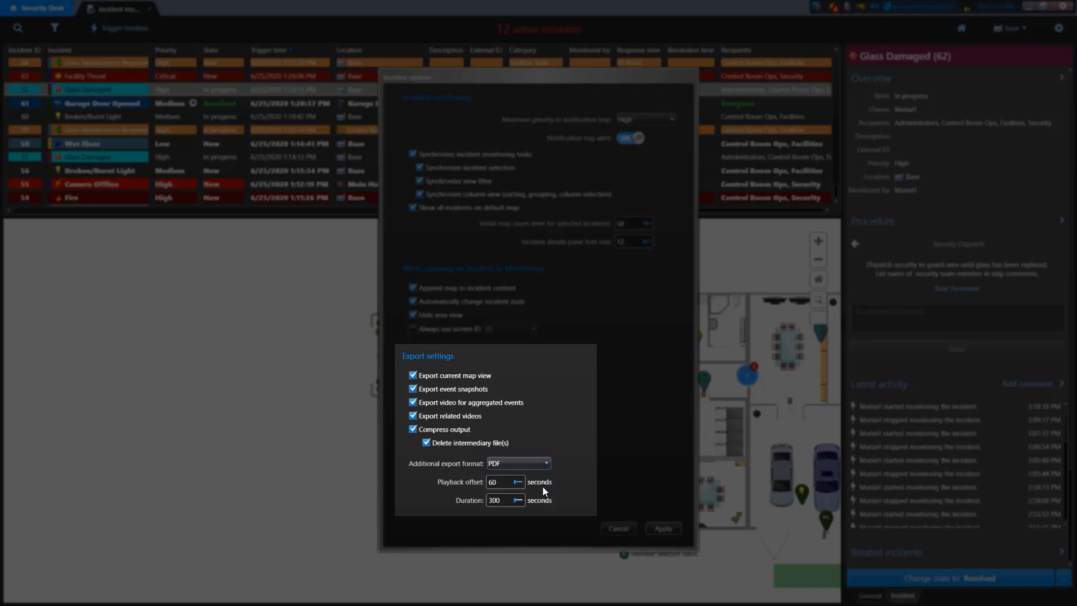